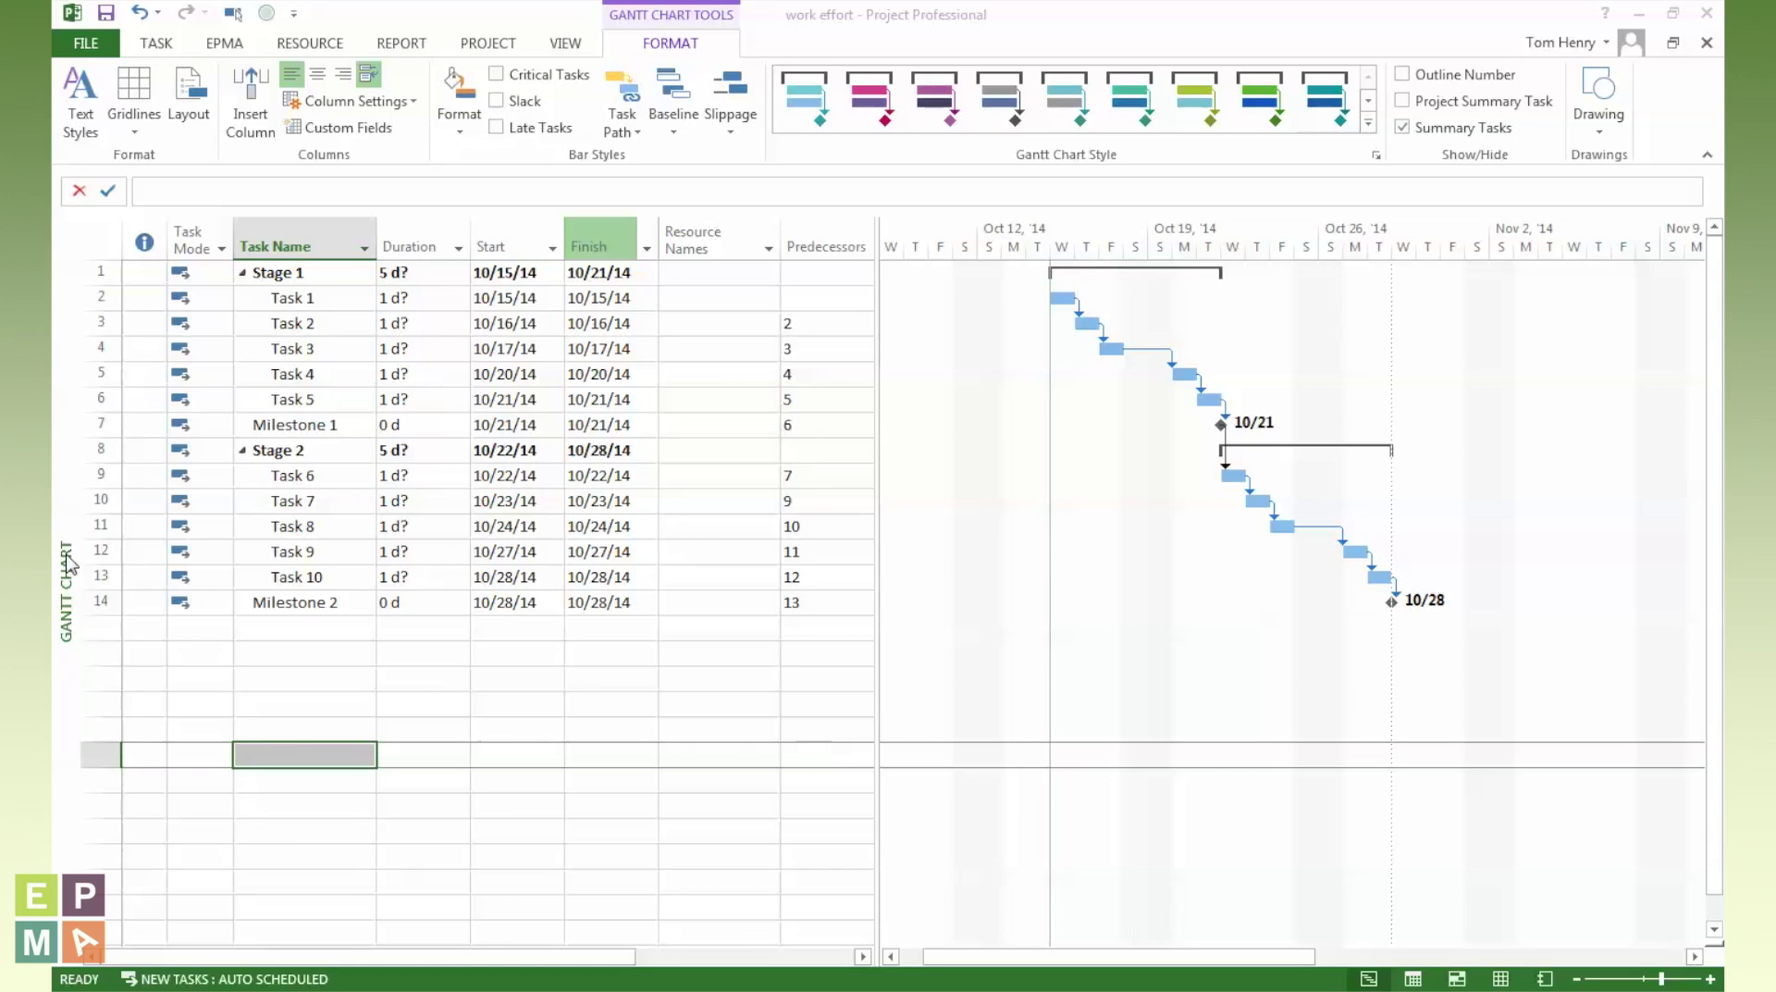
# Step: Insert a Work column before the Start column in the task table
pyautogui.rightClick(506, 244)
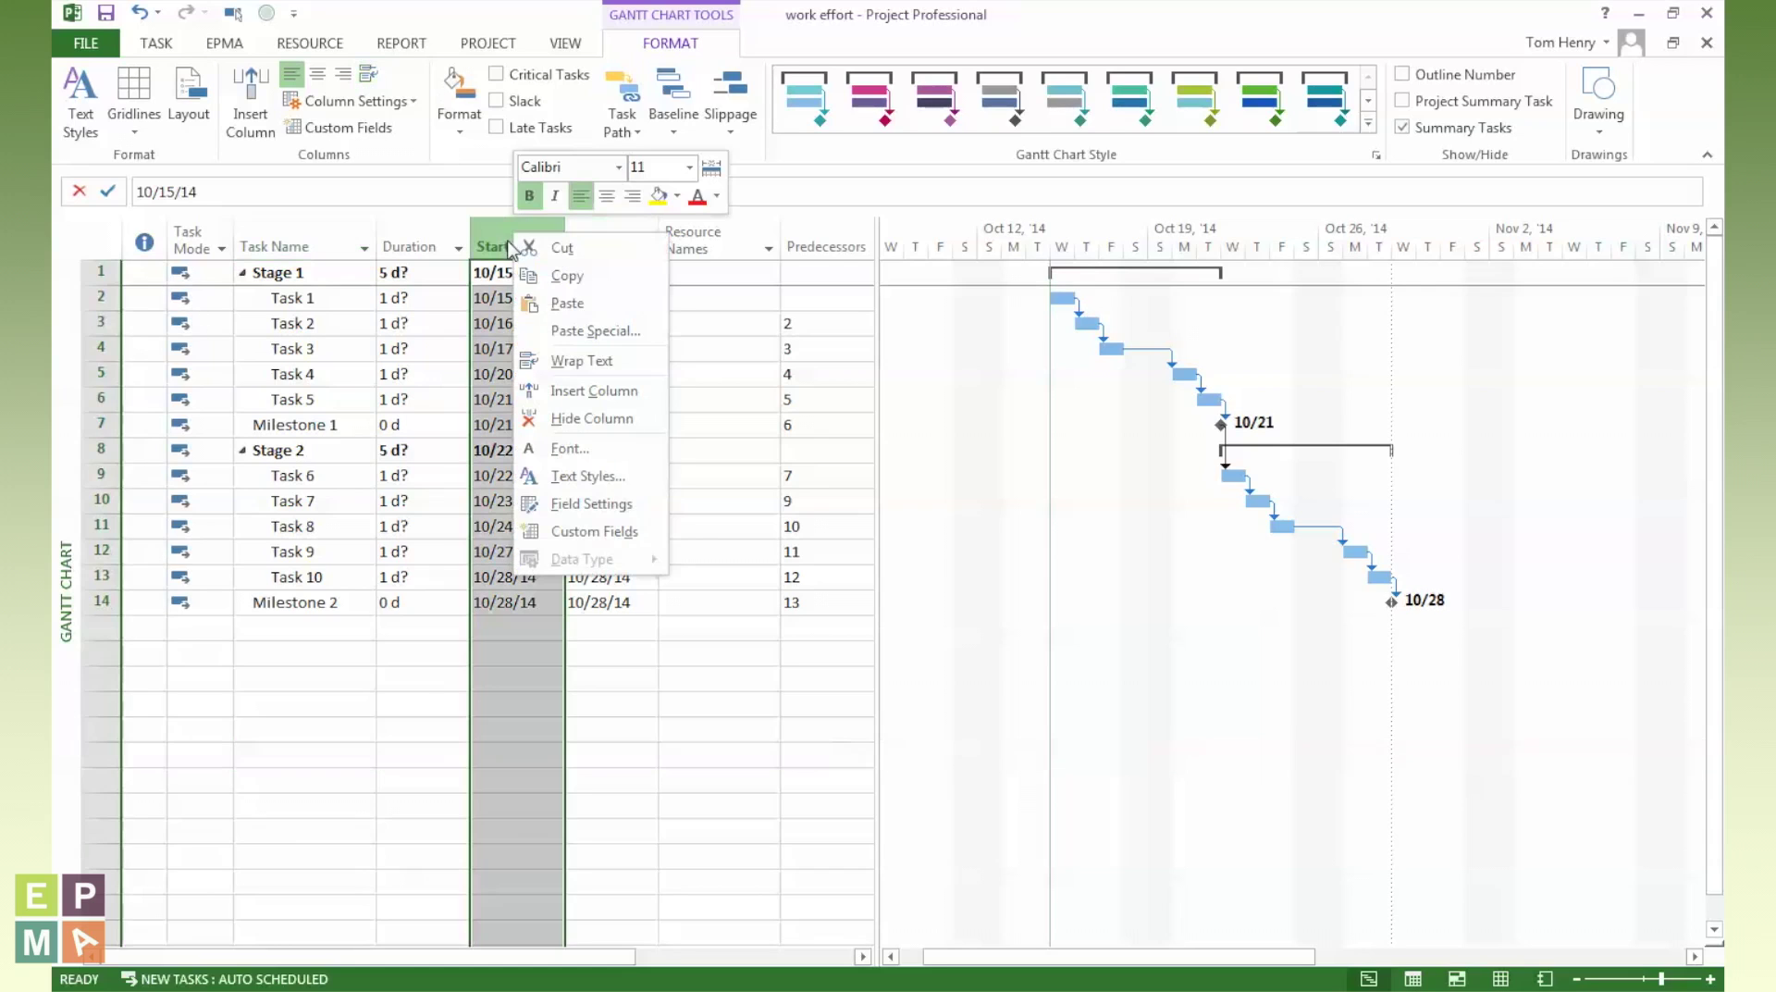
pyautogui.click(588, 391)
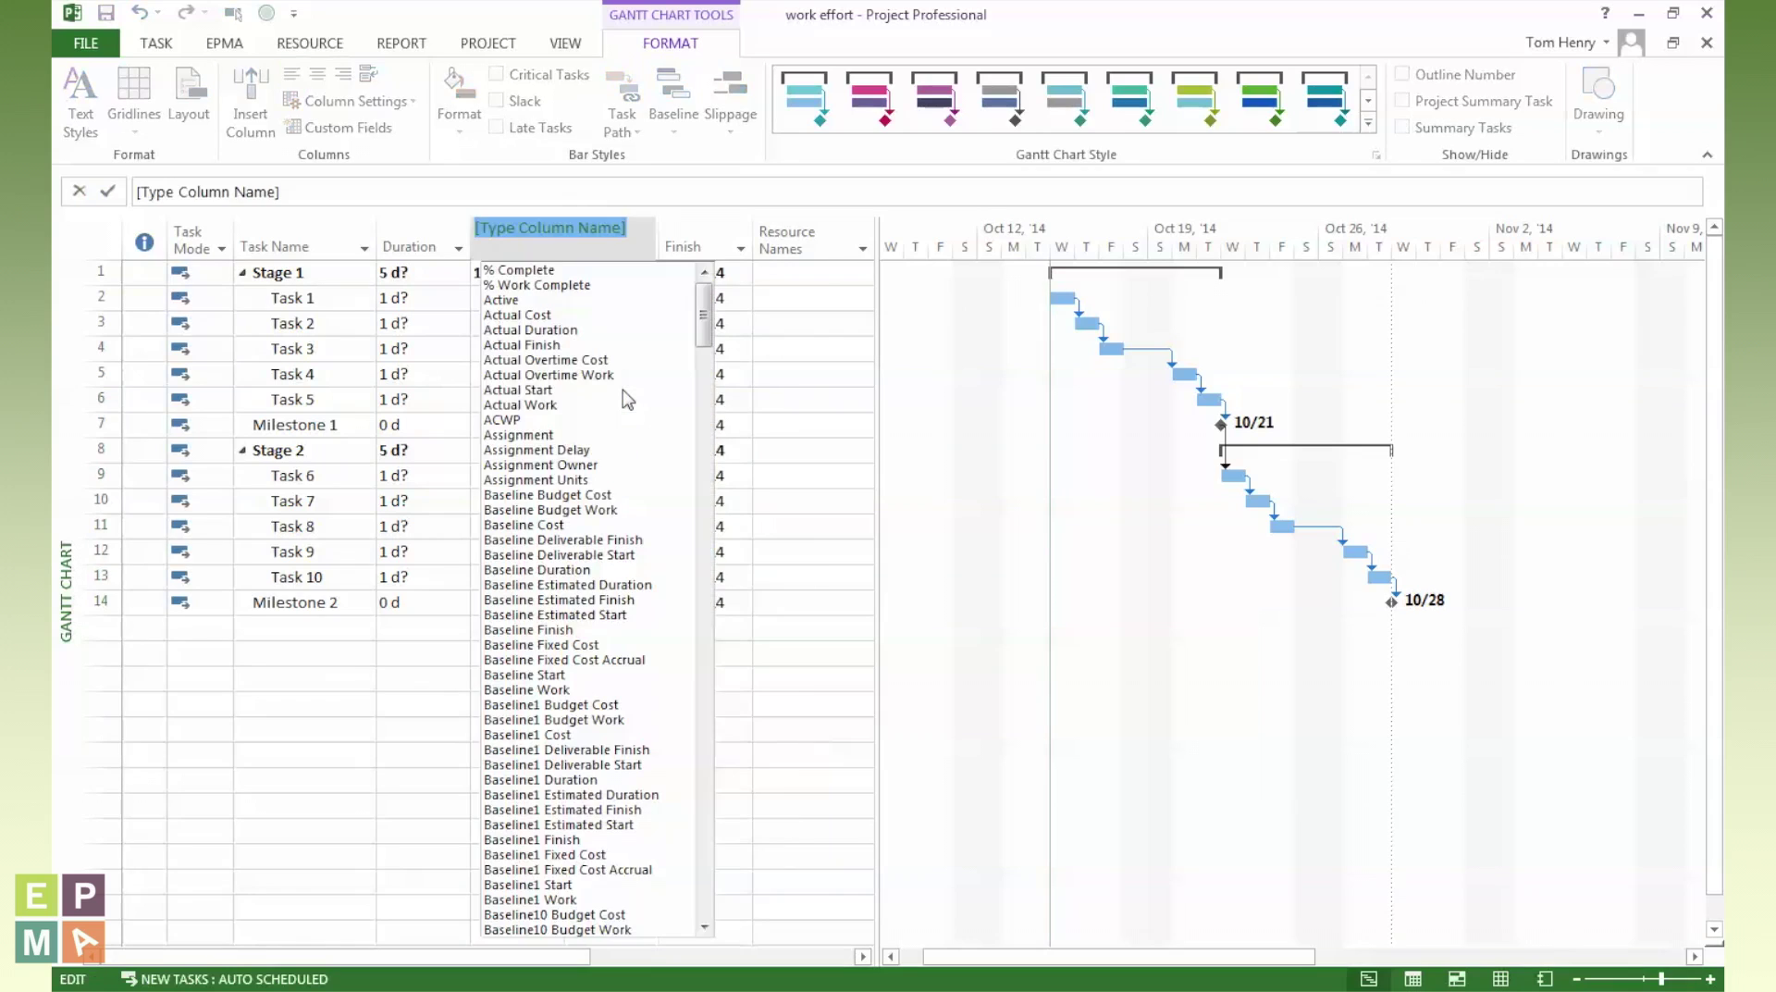
pyautogui.write('work')
pyautogui.press('Return')
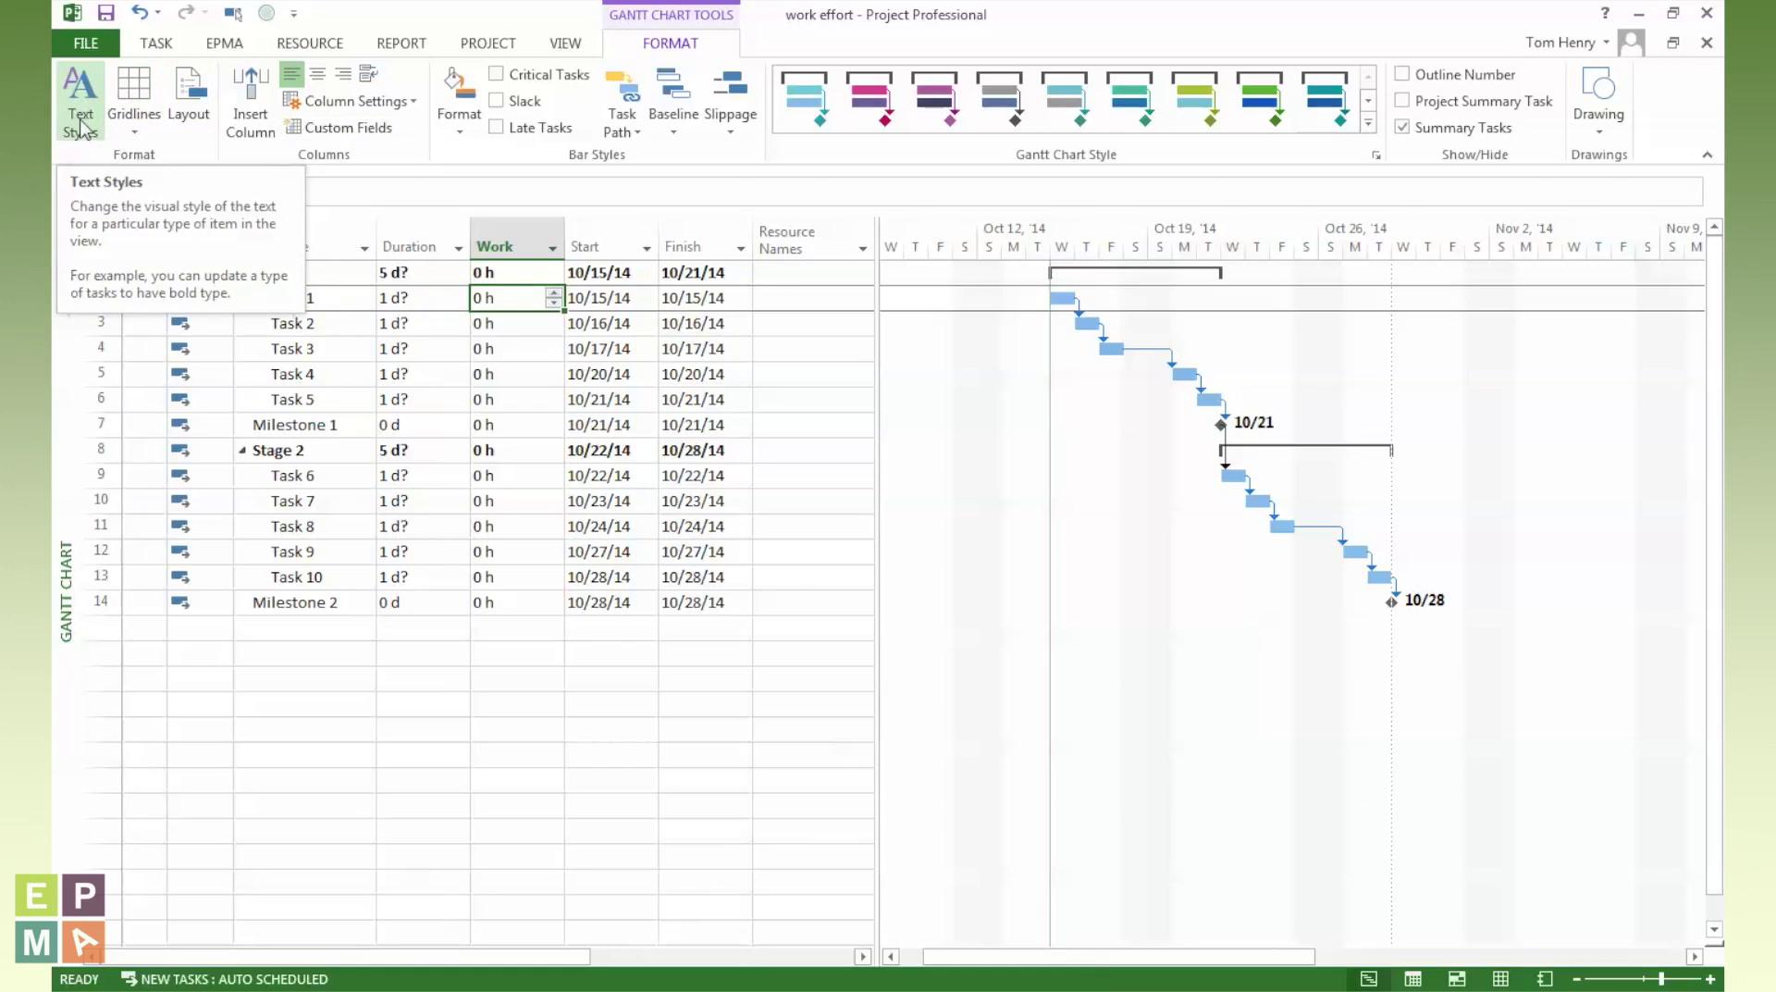
# Step: Set the Summary Tasks text style to a light green background color
pyautogui.click(70, 86)
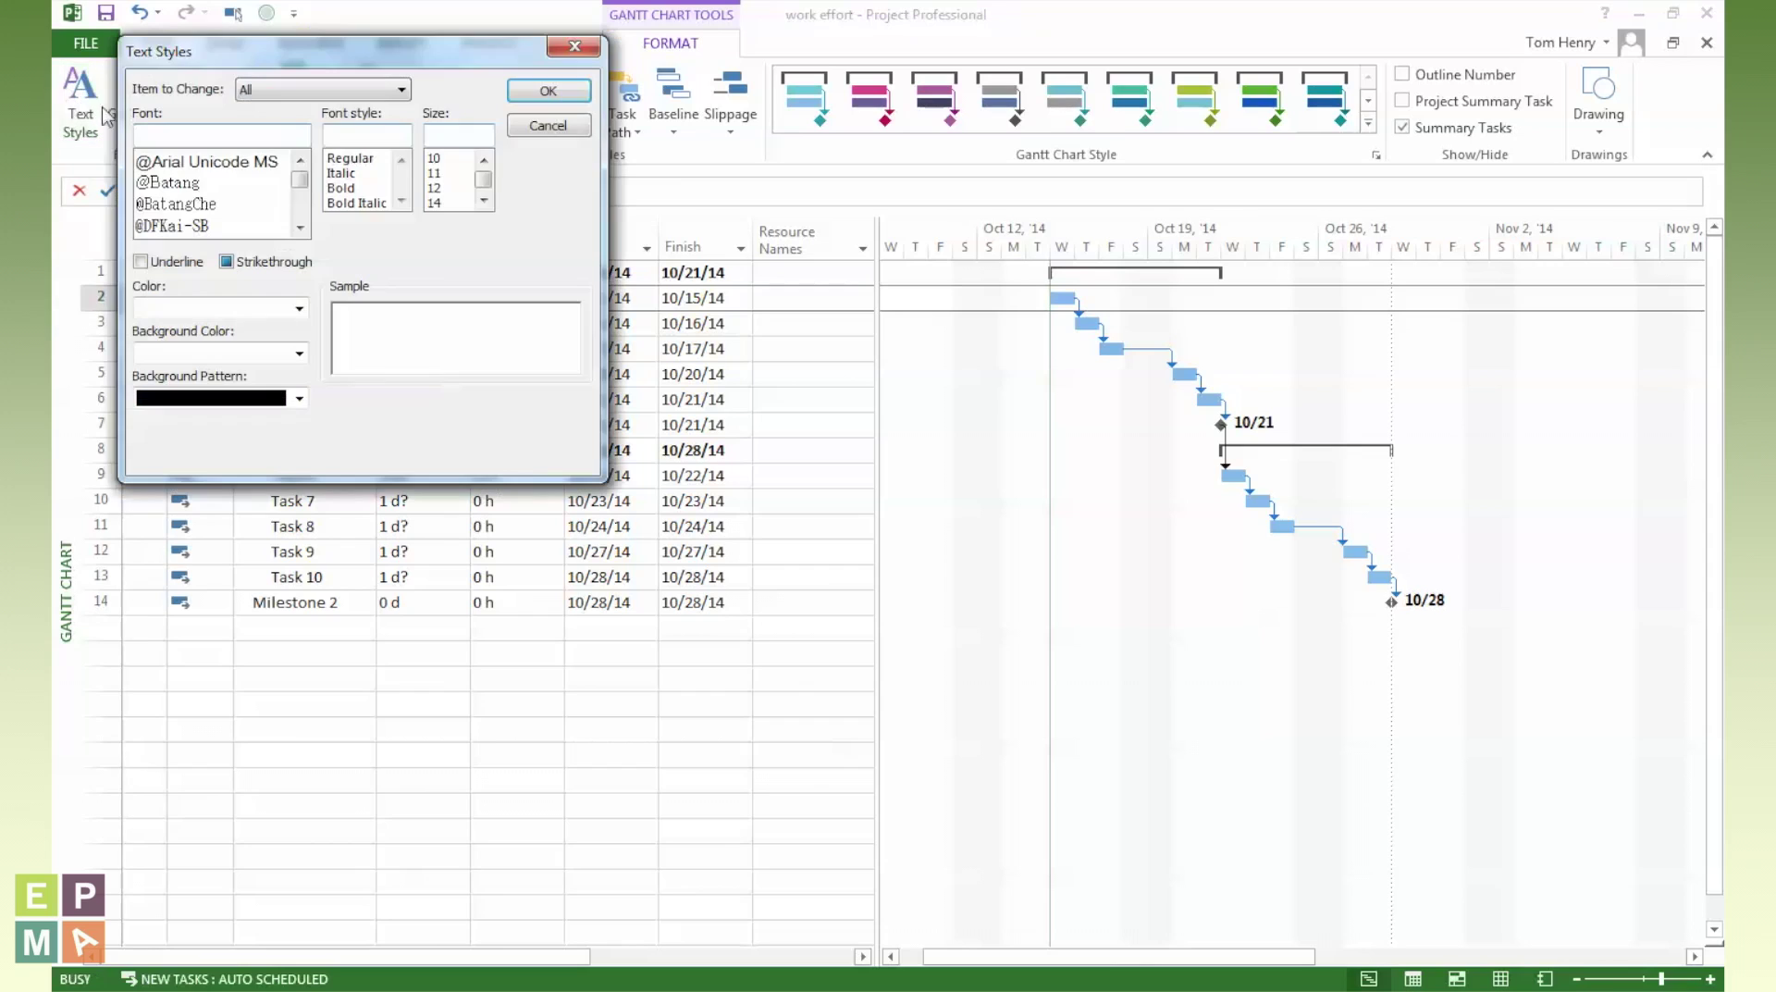
pyautogui.click(400, 89)
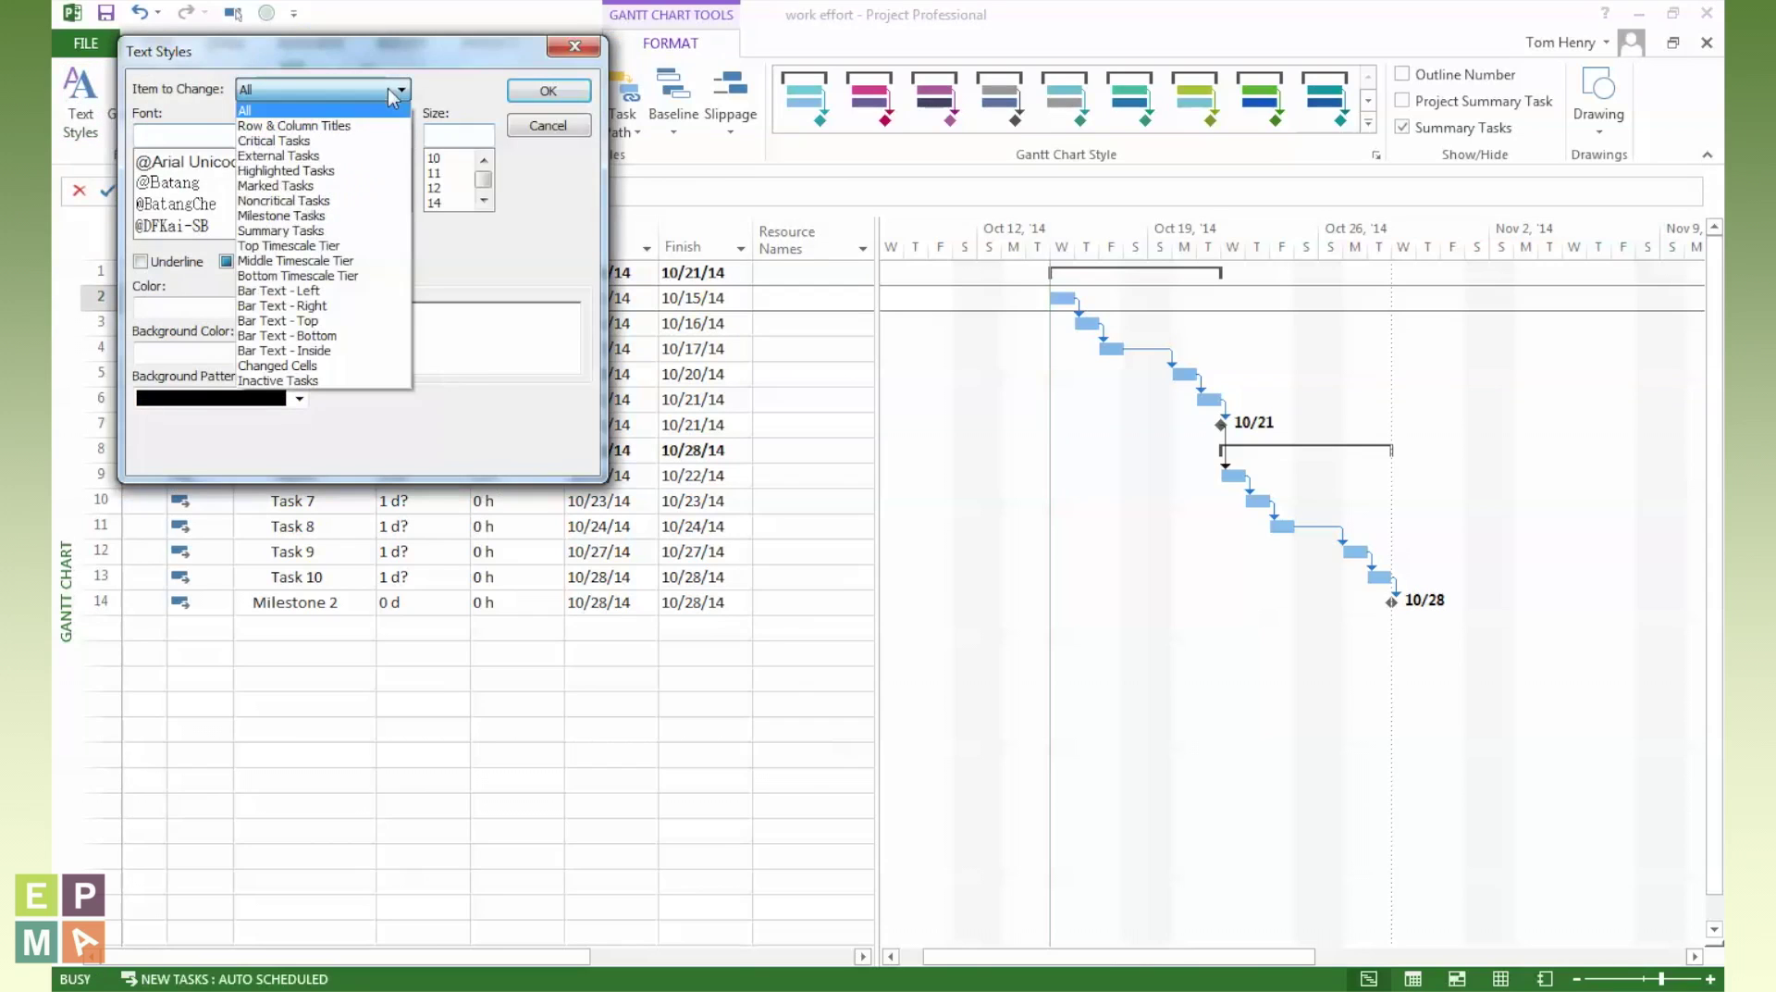
pyautogui.click(342, 230)
pyautogui.click(299, 353)
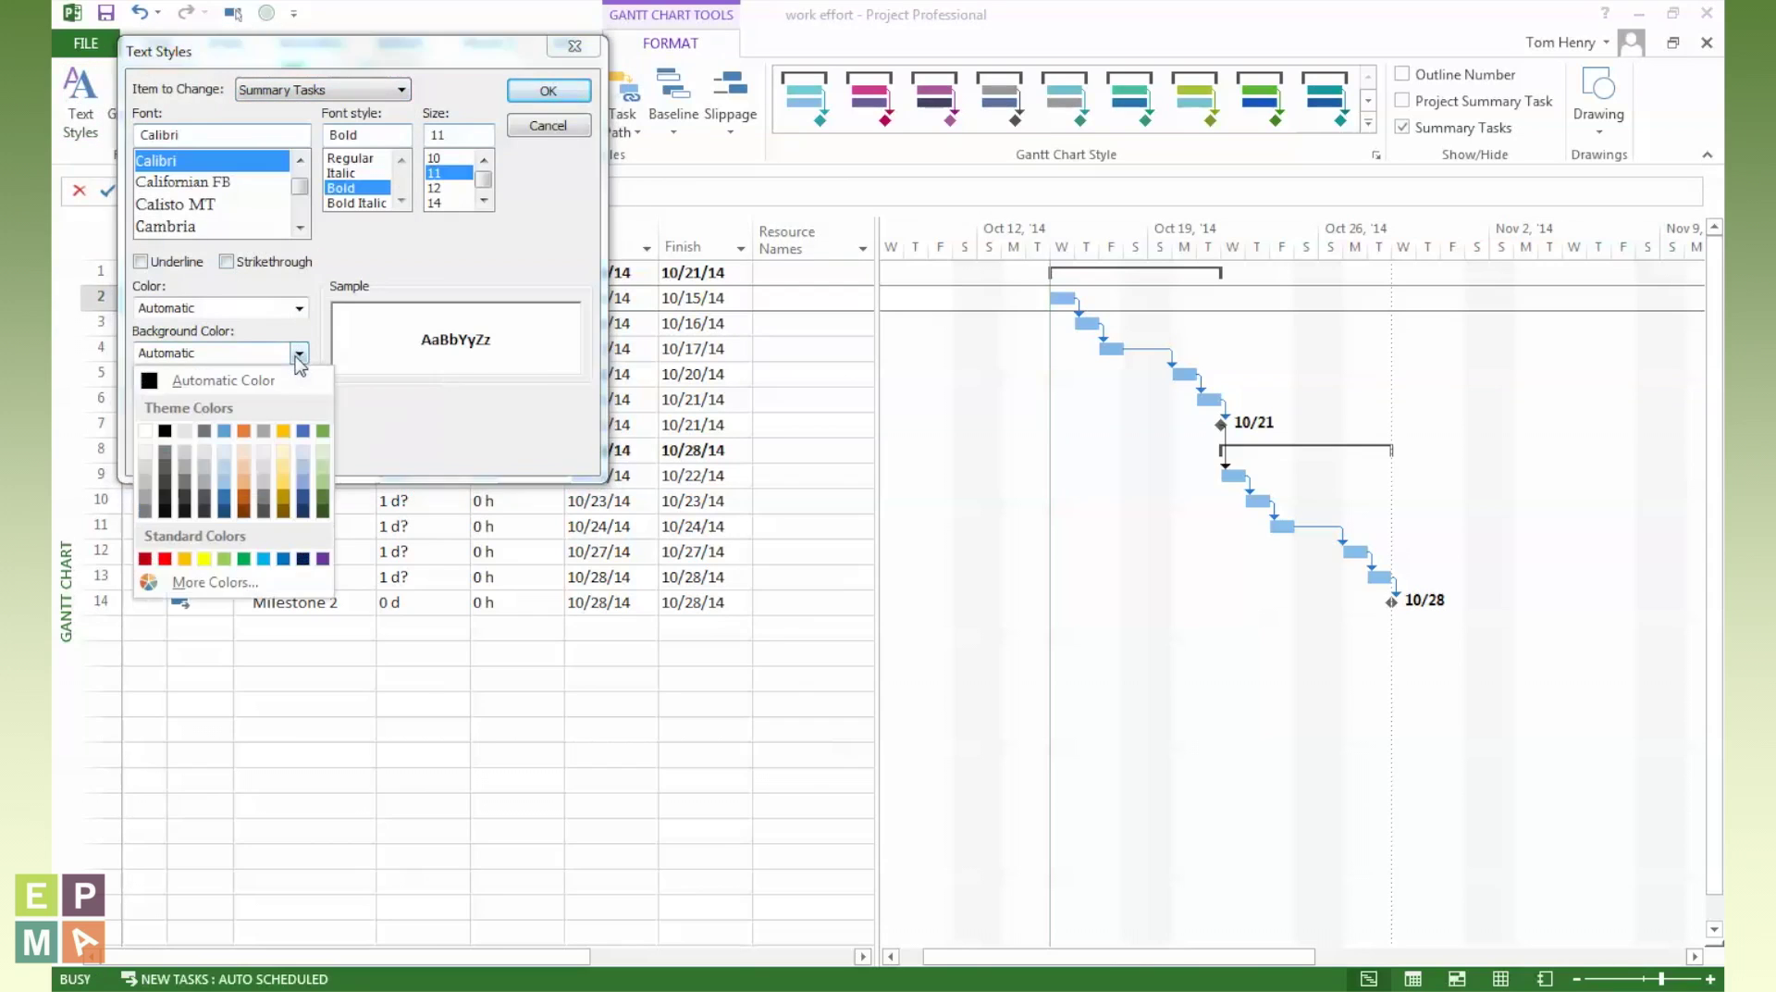
pyautogui.click(323, 500)
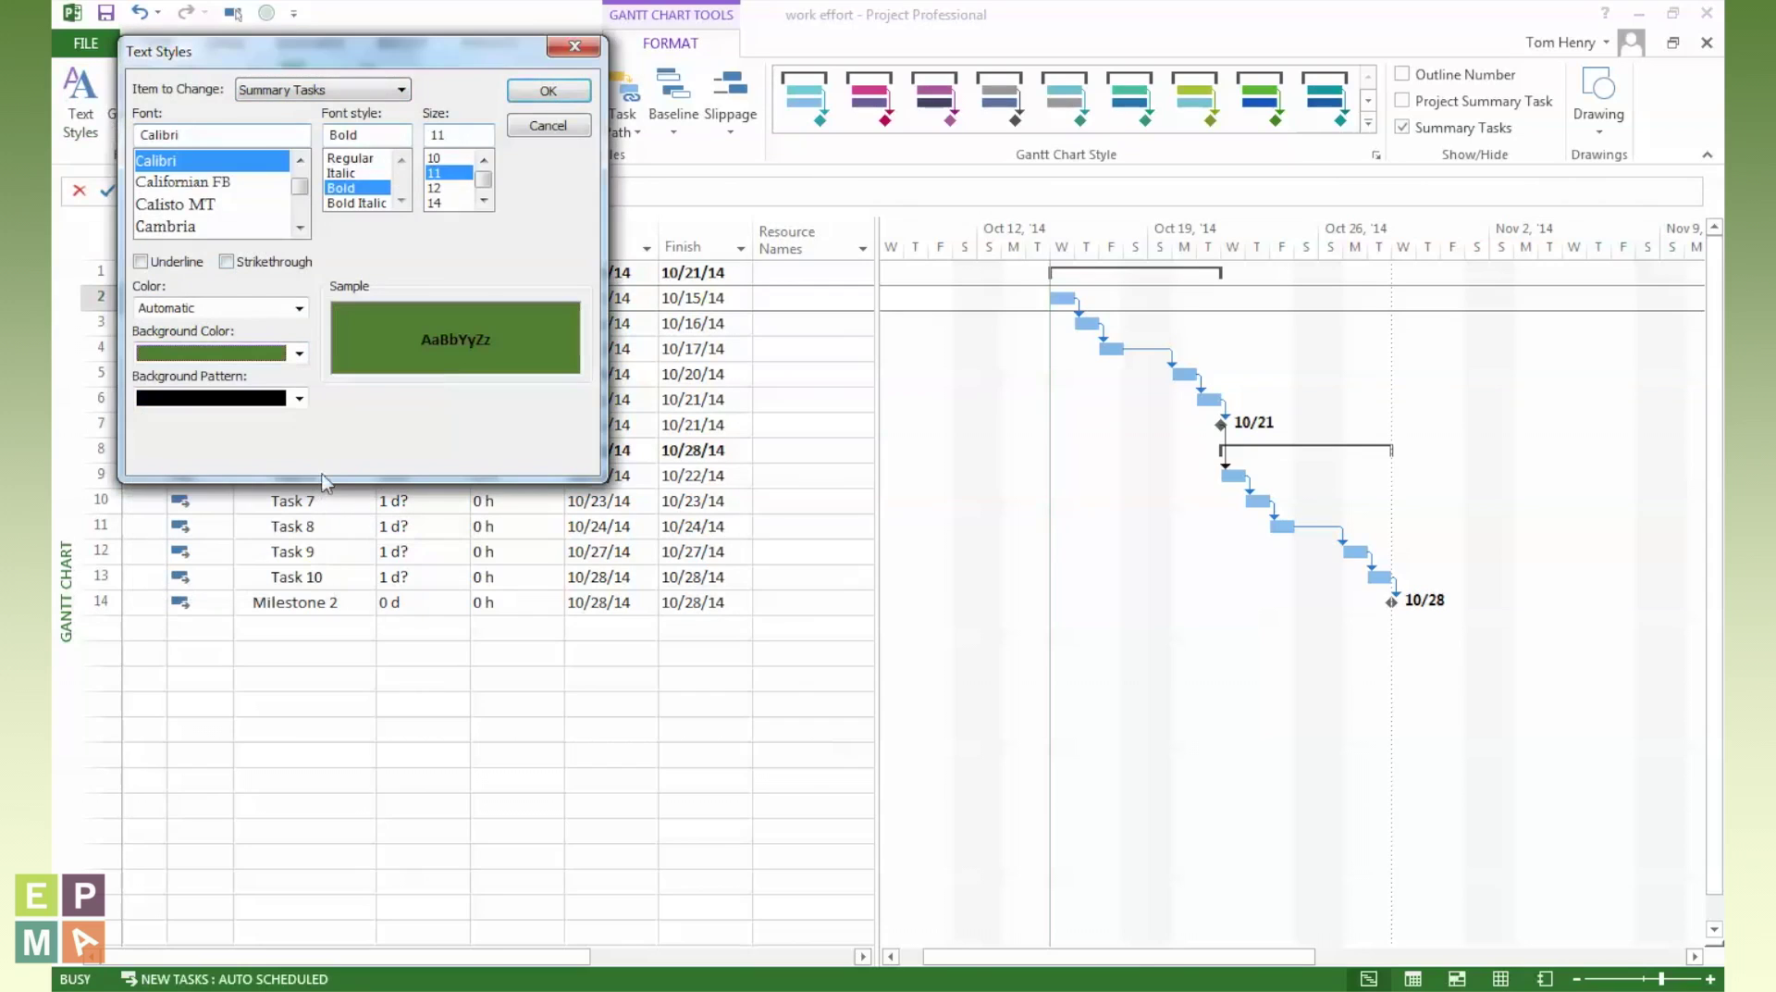
pyautogui.click(299, 353)
pyautogui.click(322, 479)
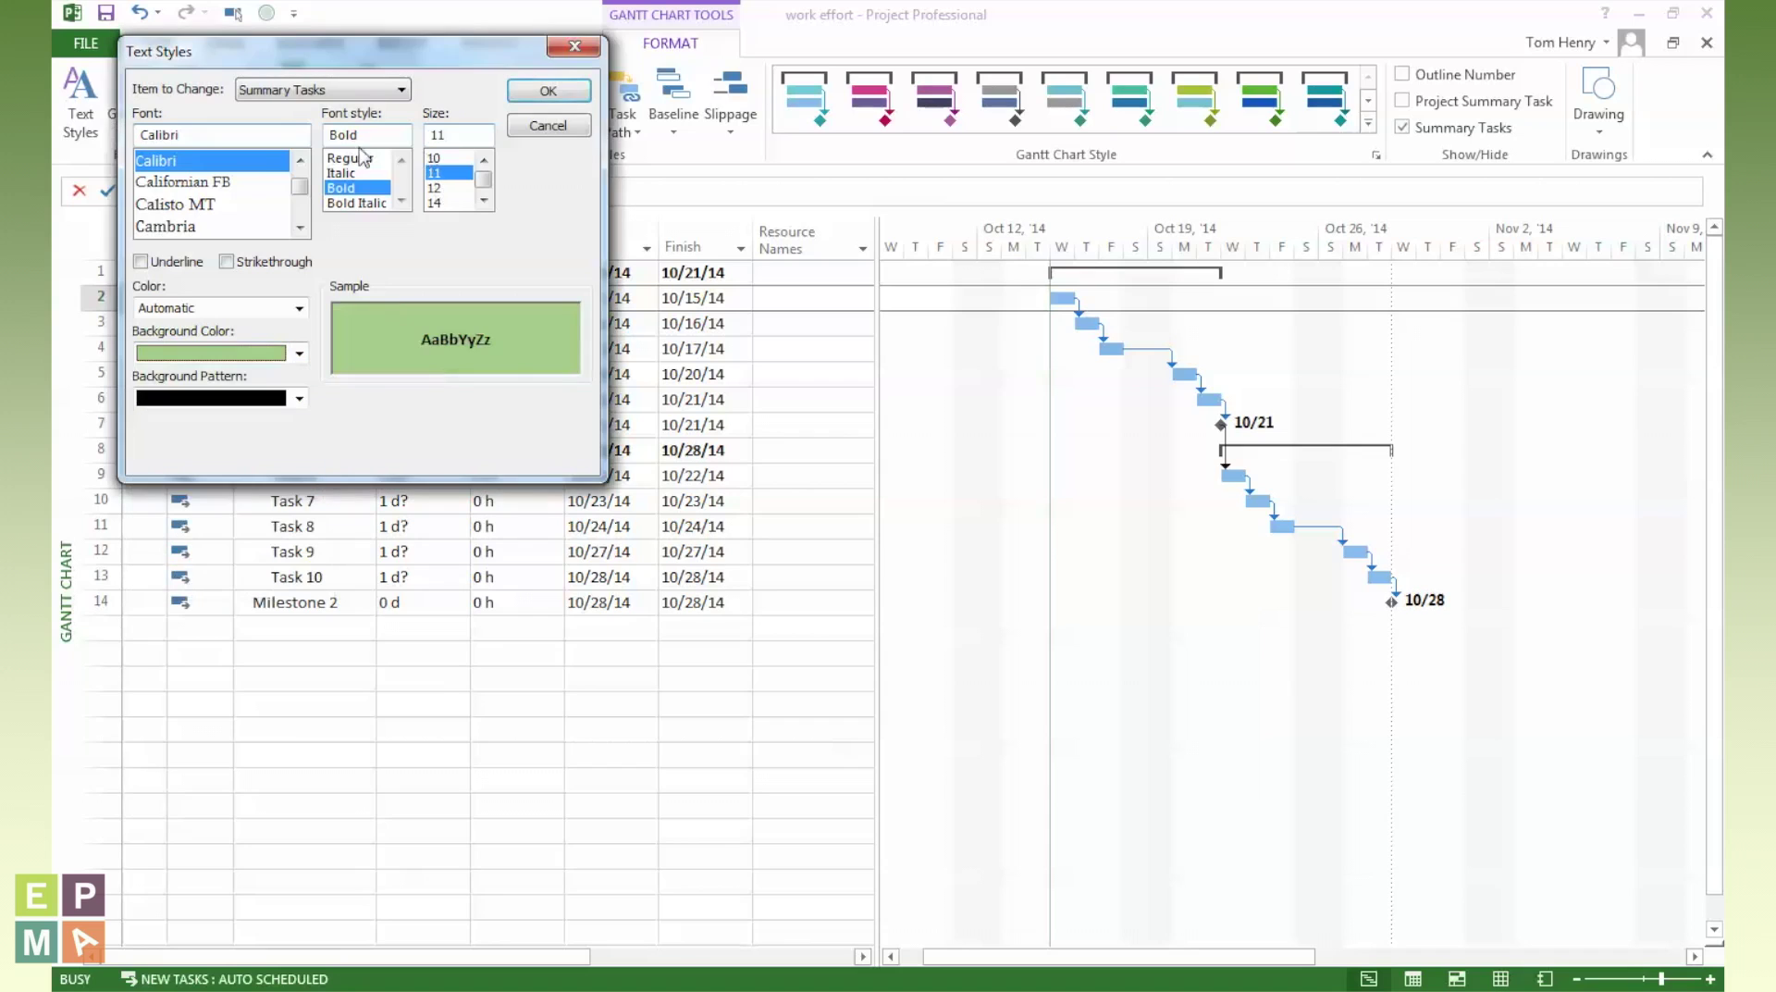
# Step: Set the Milestone Tasks text style to a blue font color and apply the text style changes
pyautogui.click(404, 90)
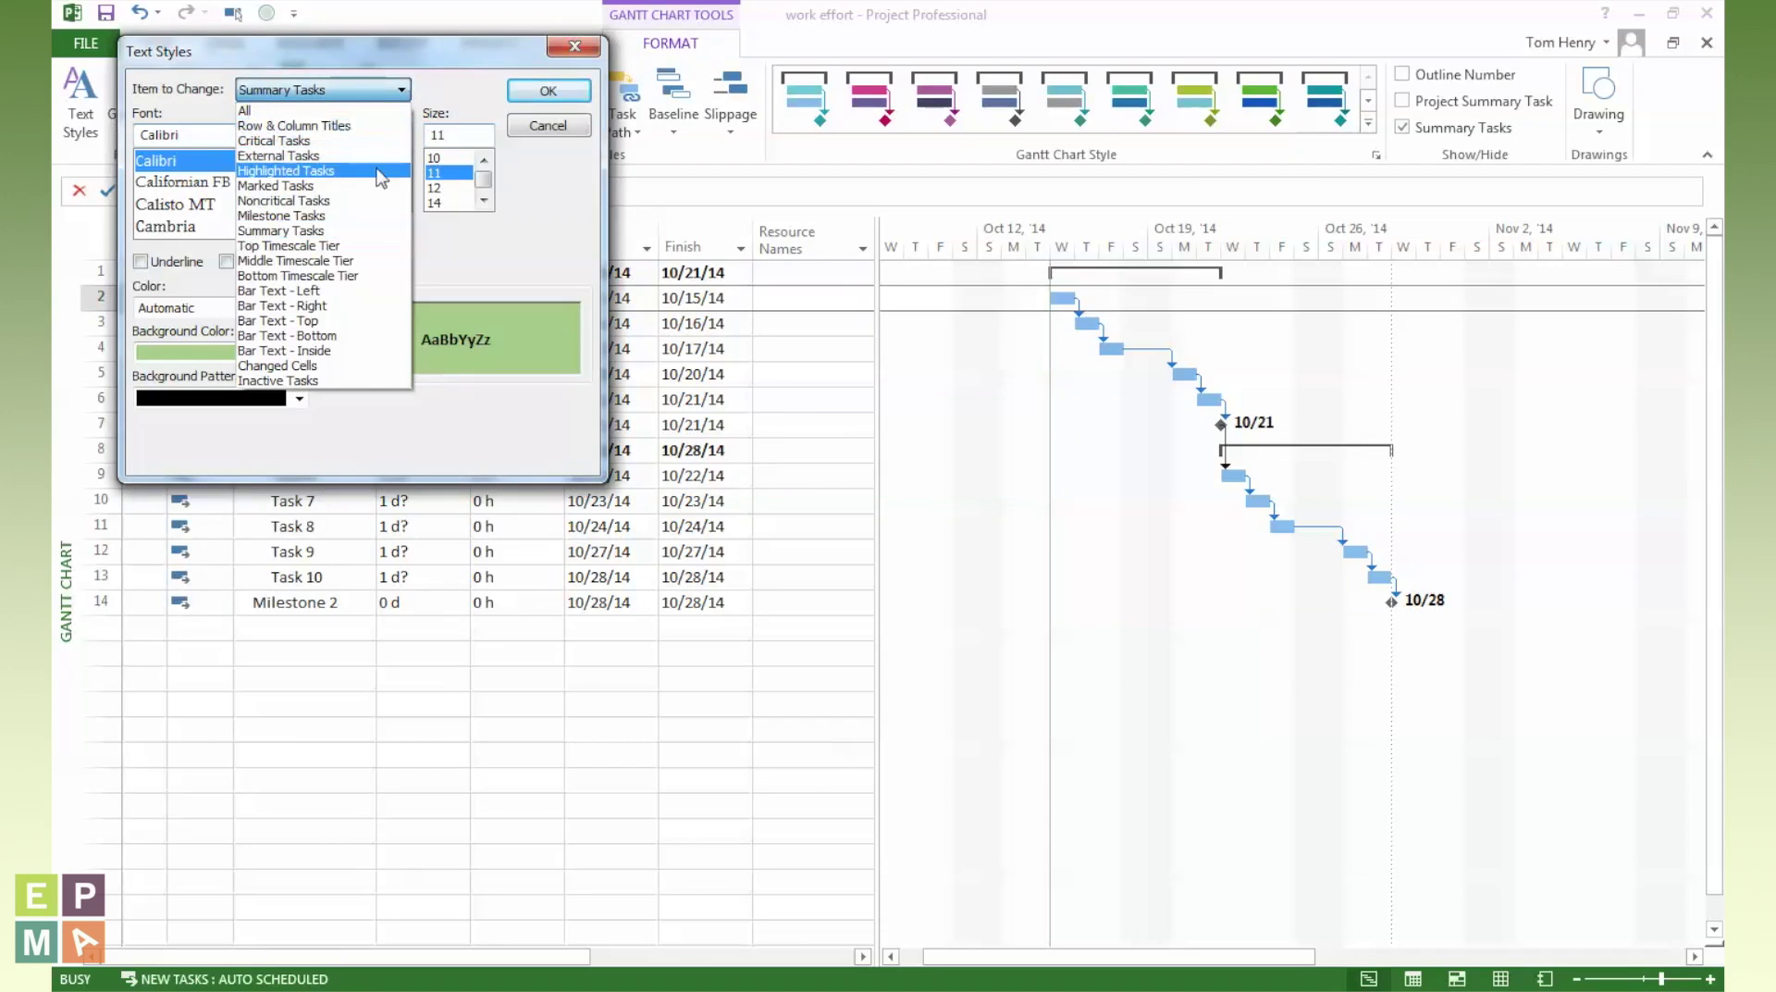
pyautogui.click(365, 215)
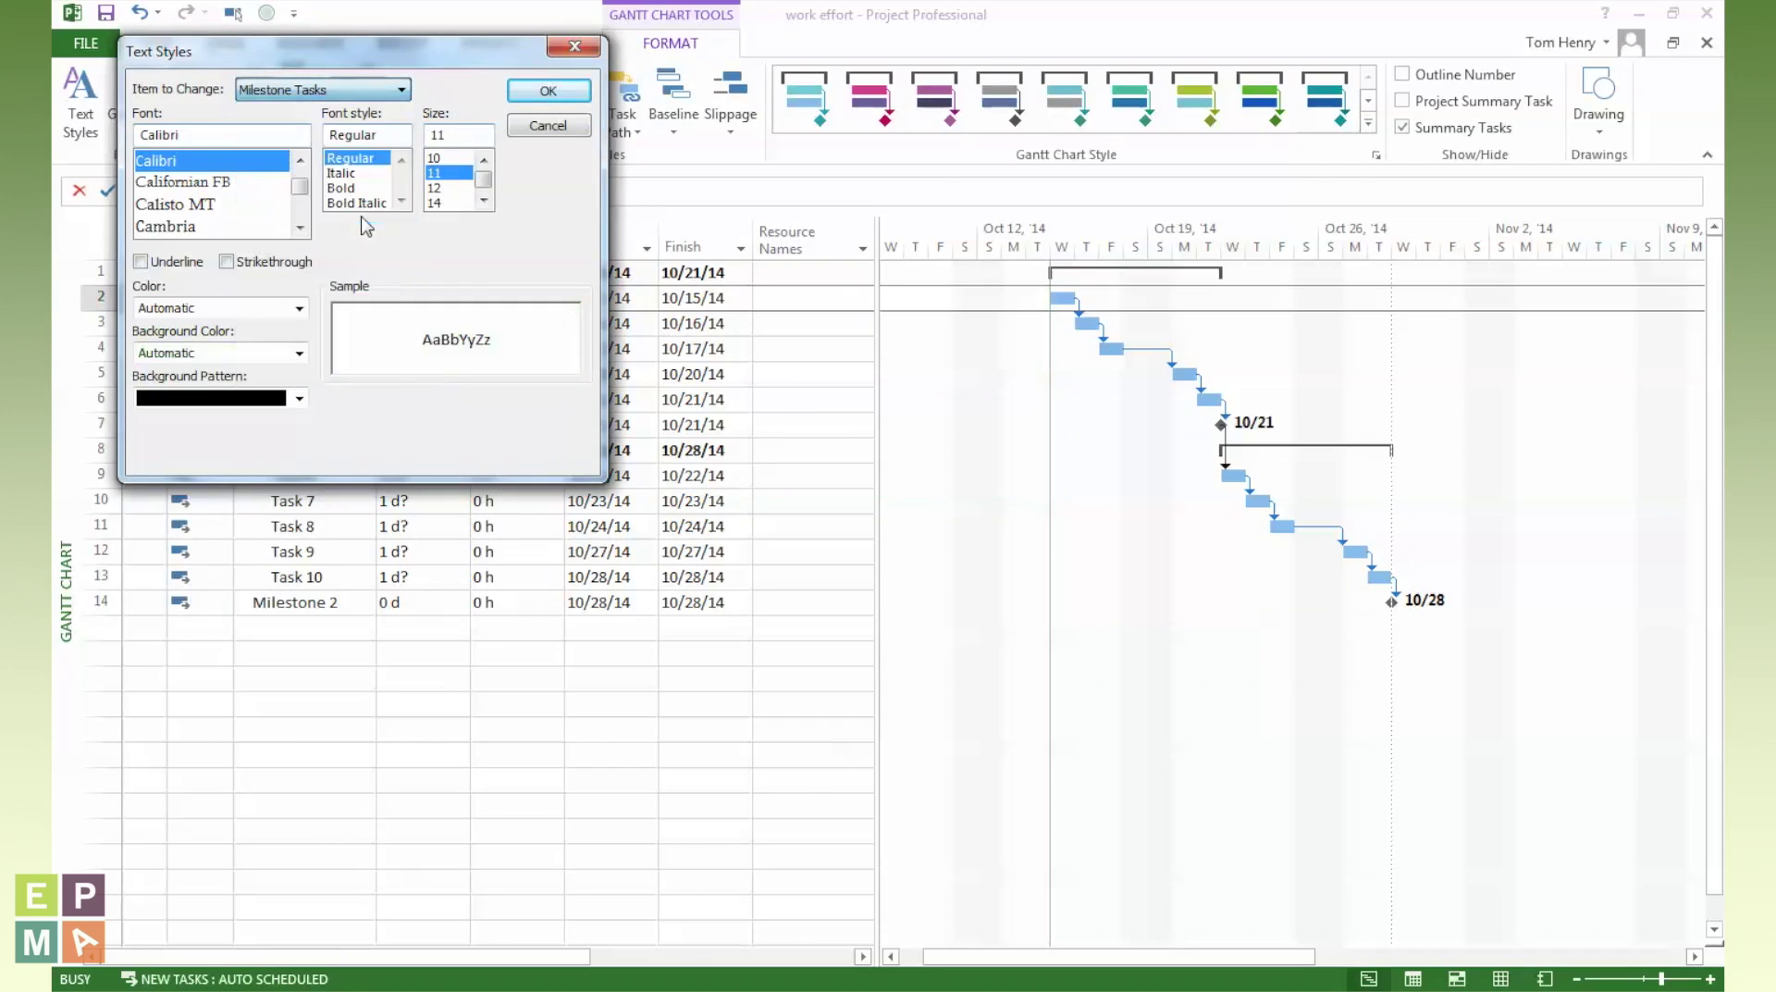
pyautogui.click(288, 308)
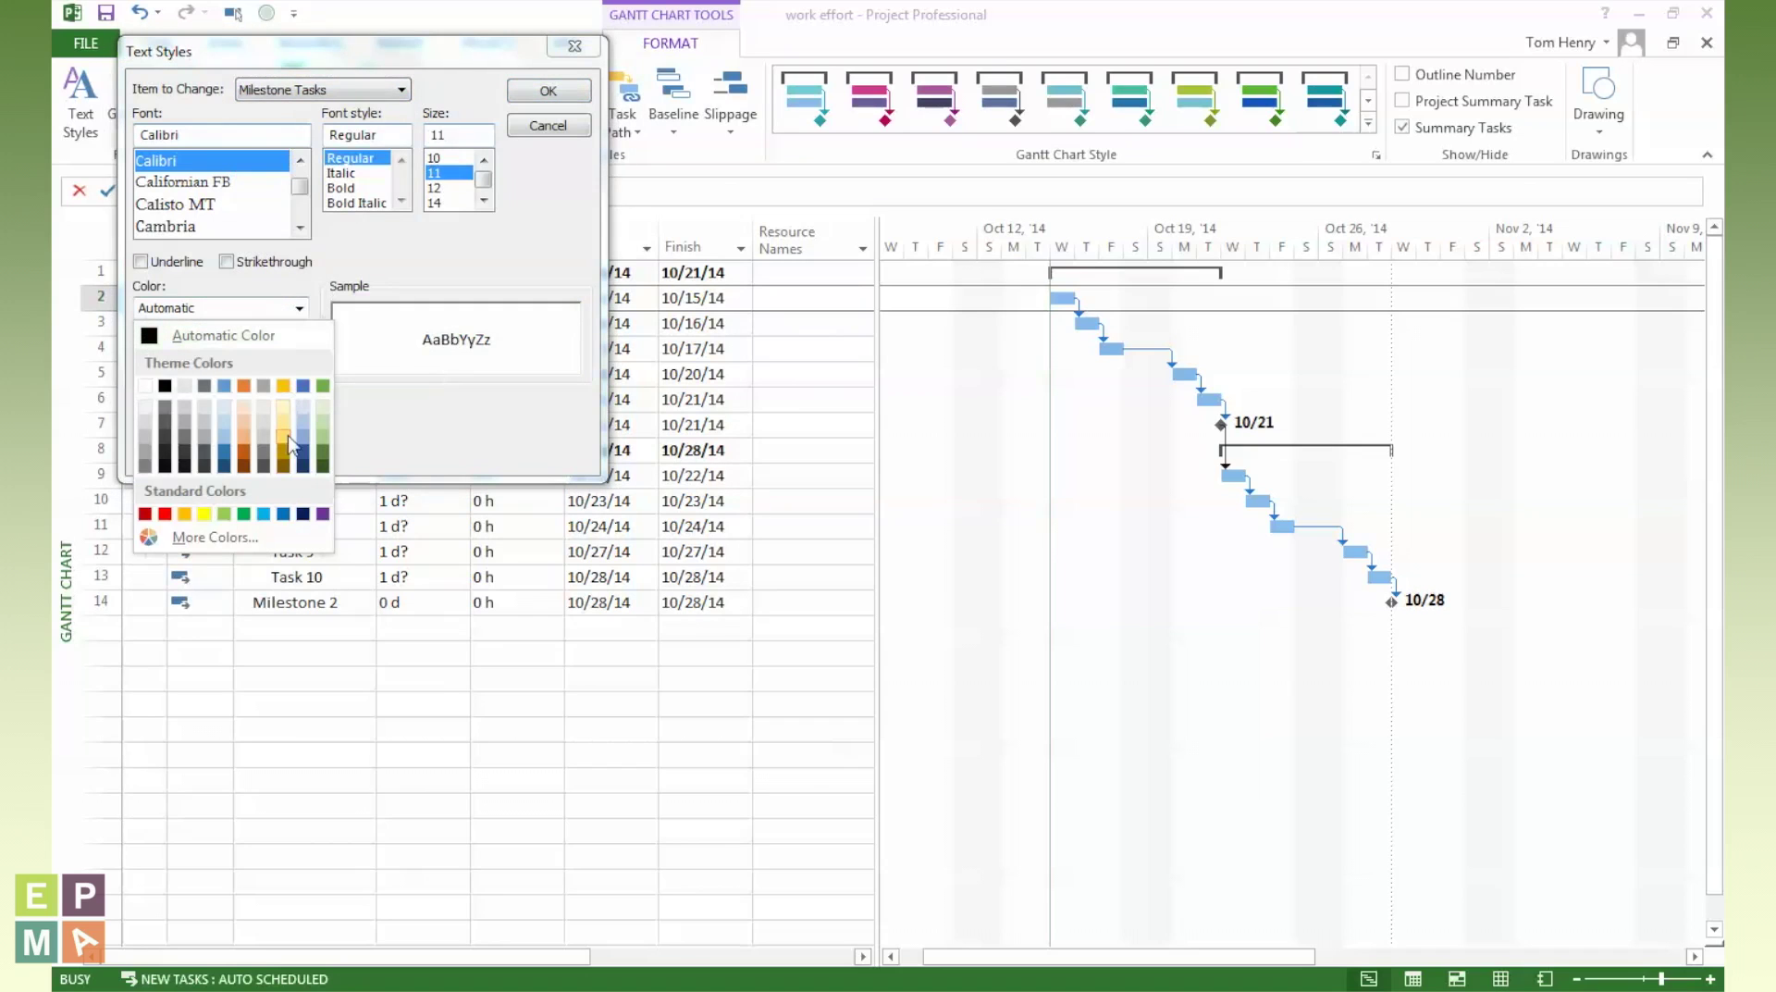
pyautogui.click(205, 452)
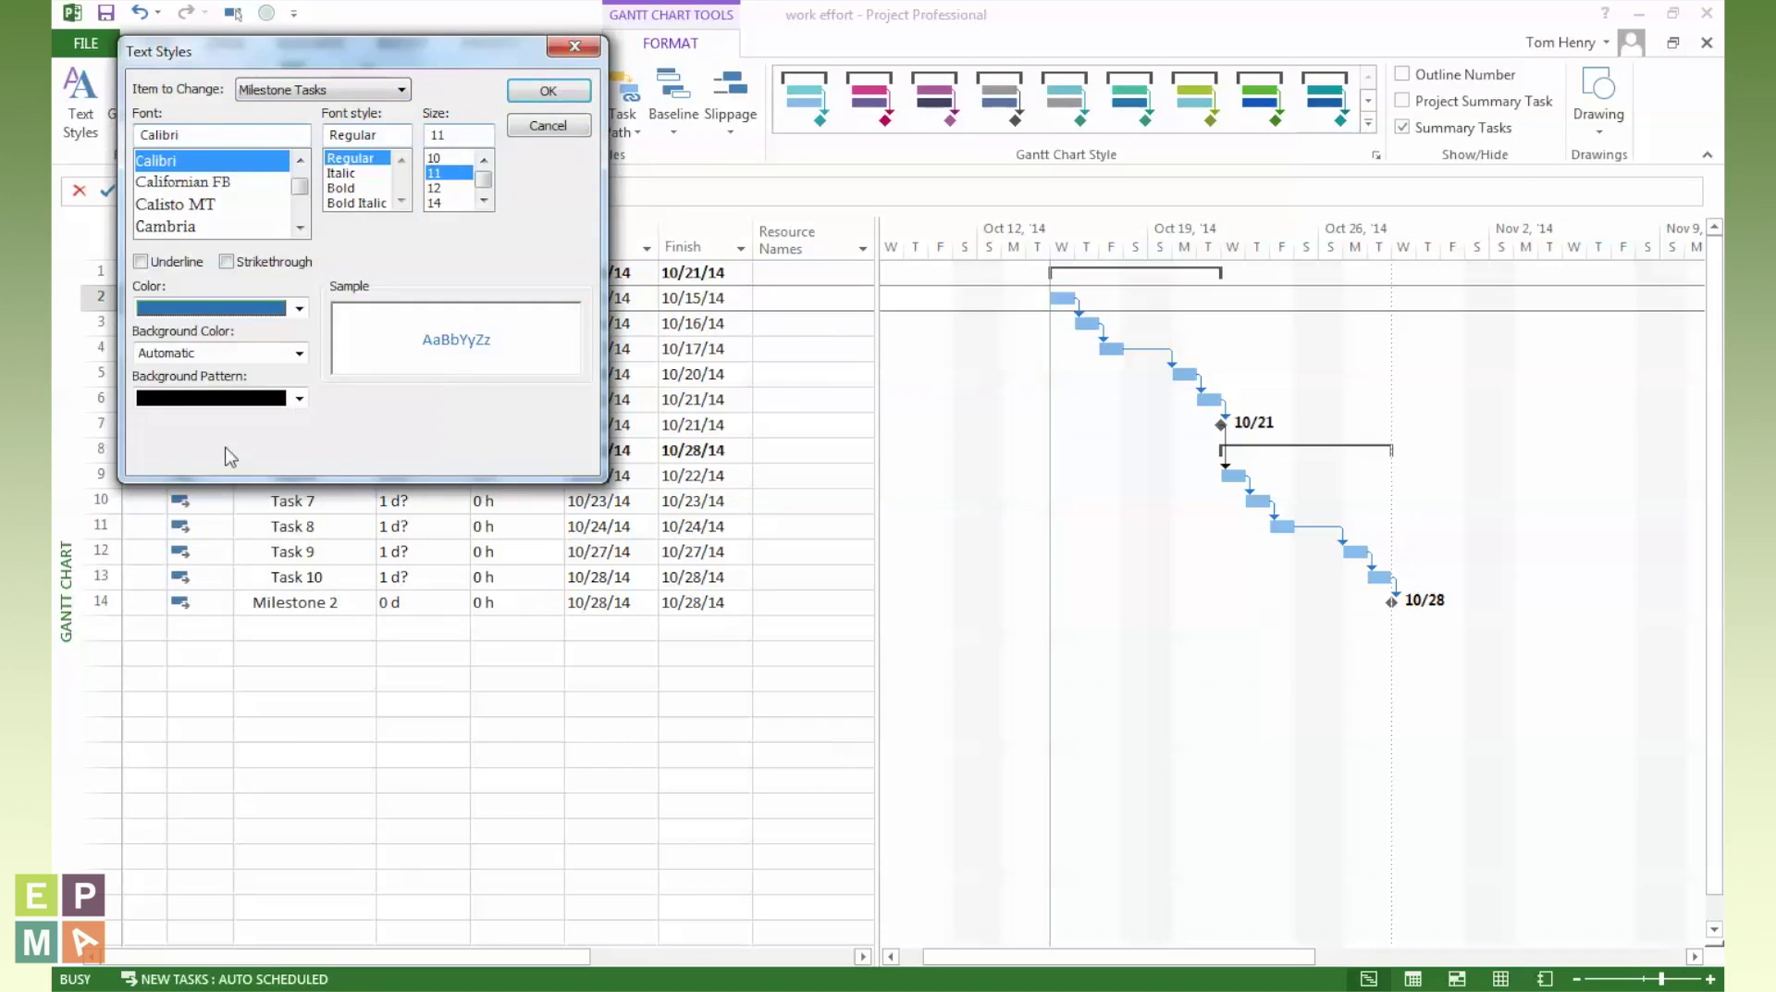
pyautogui.click(524, 96)
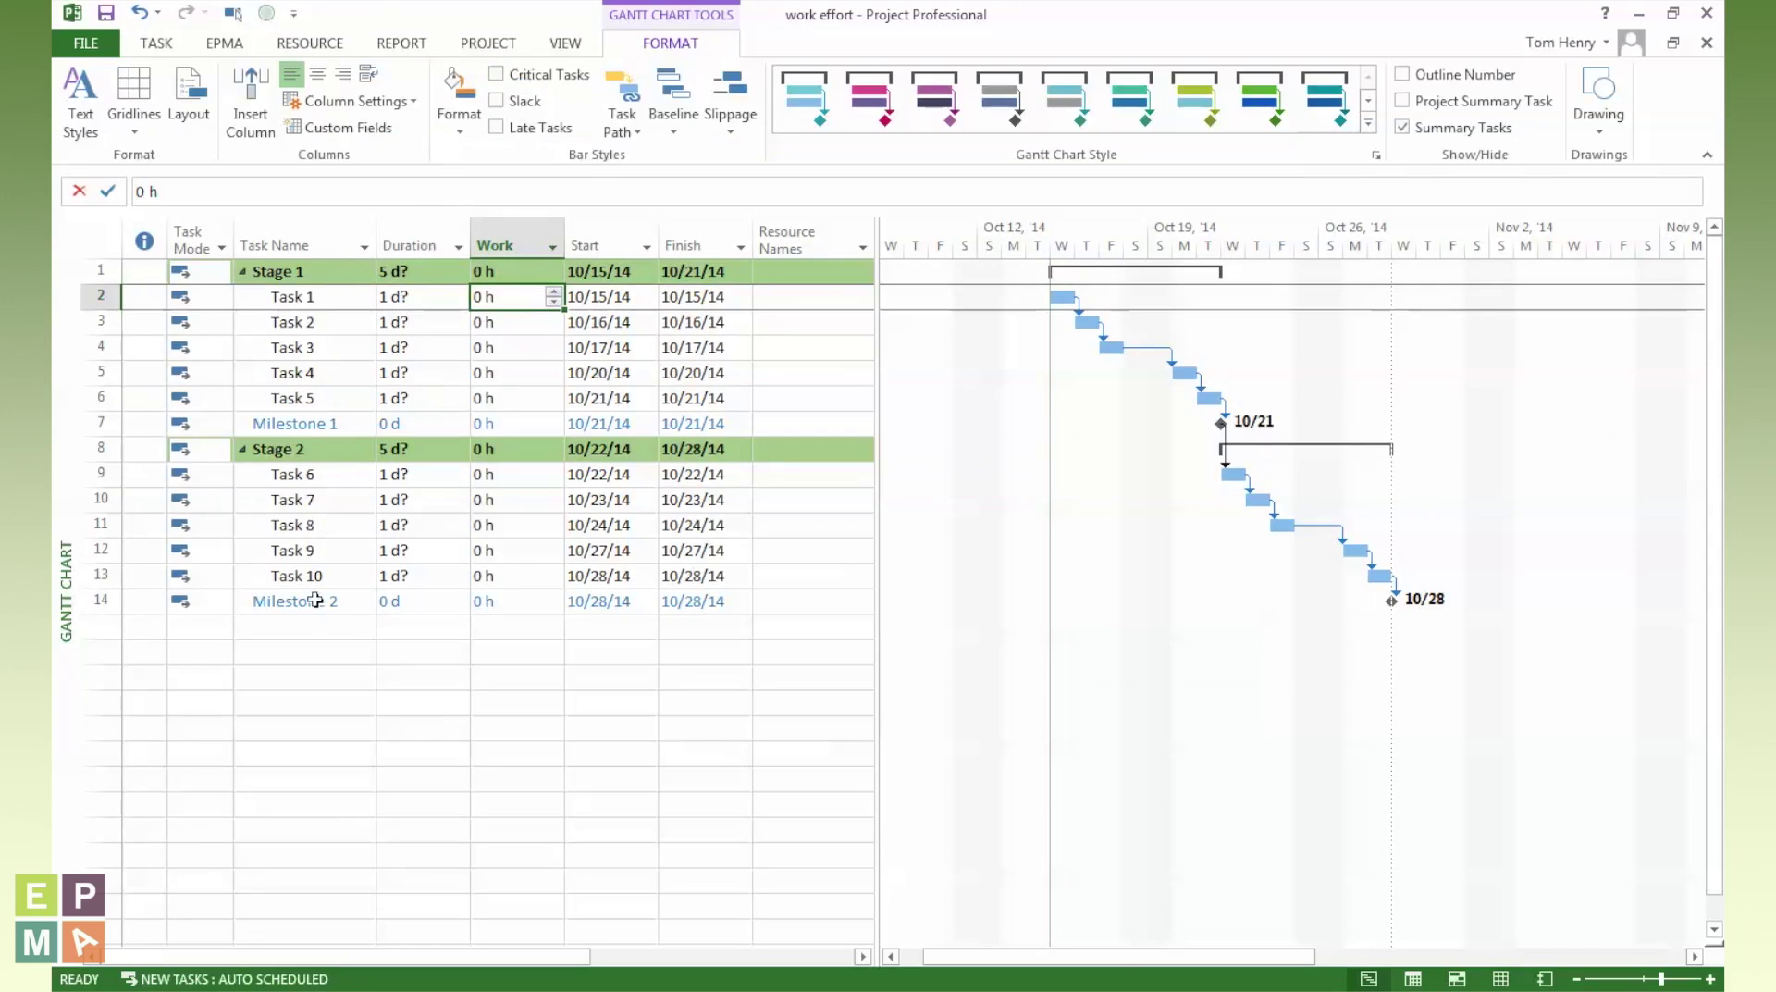
# Step: Add a new task named "Task 11" in the first empty row below Milestone 2
pyautogui.click(313, 629)
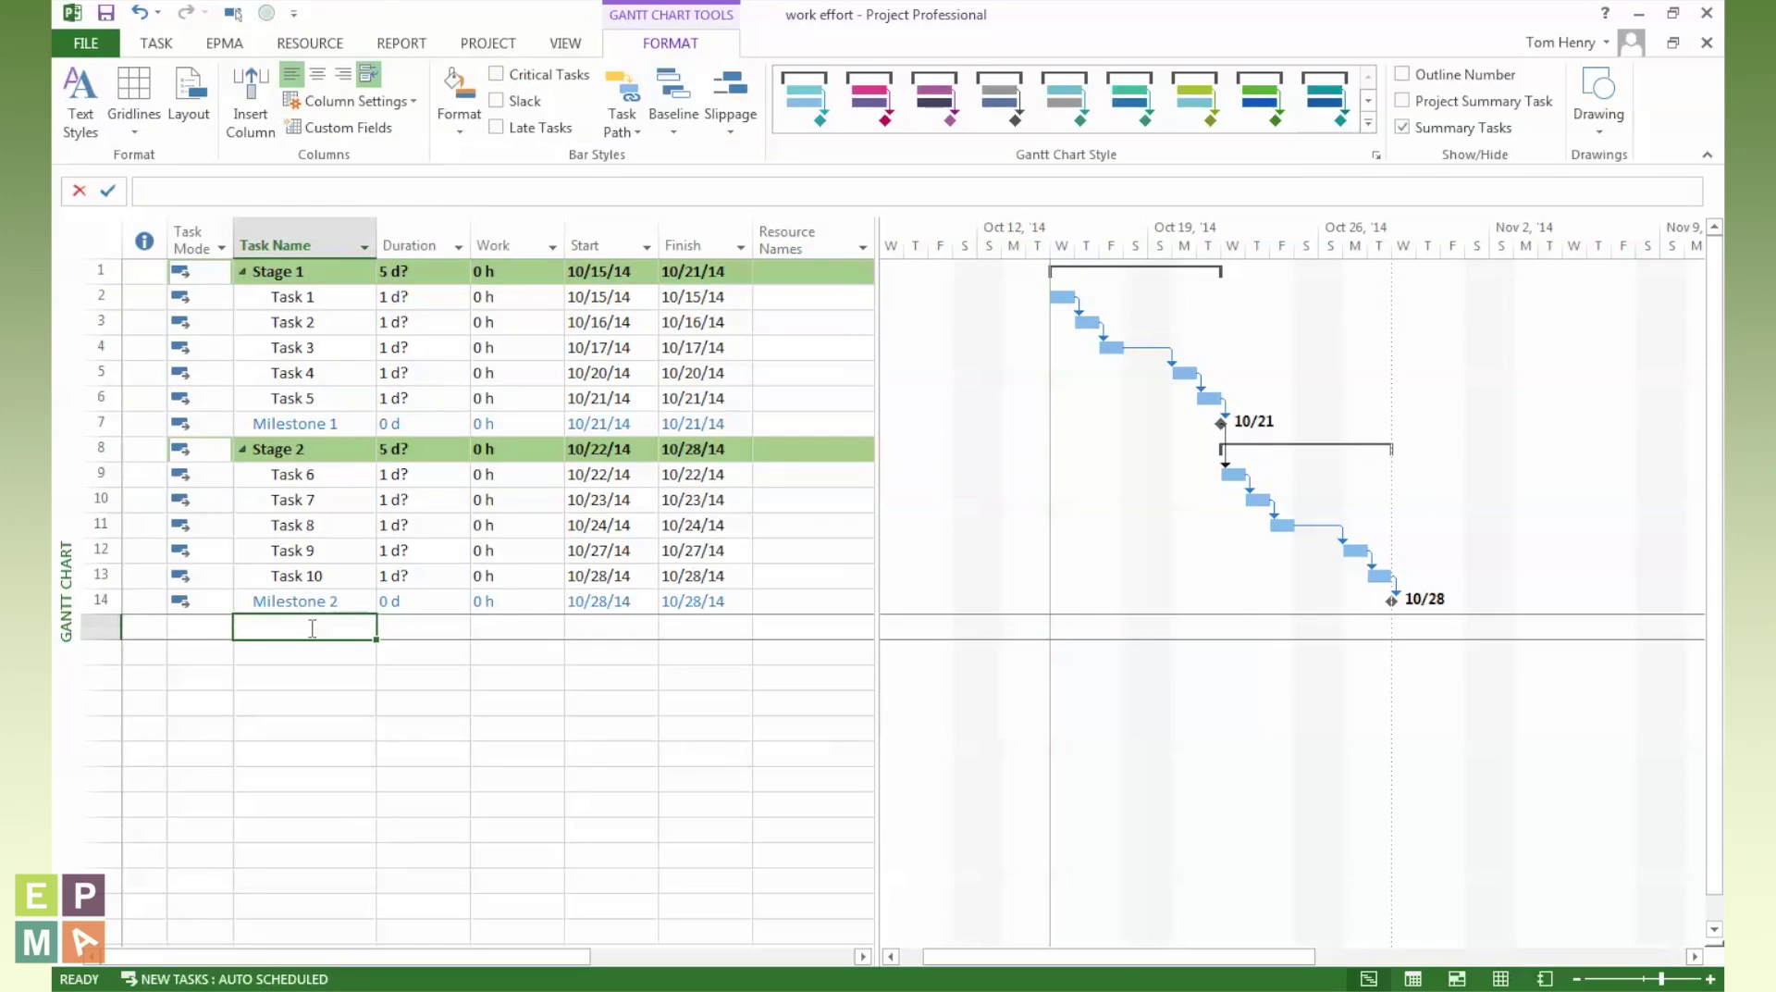
pyautogui.write('T')
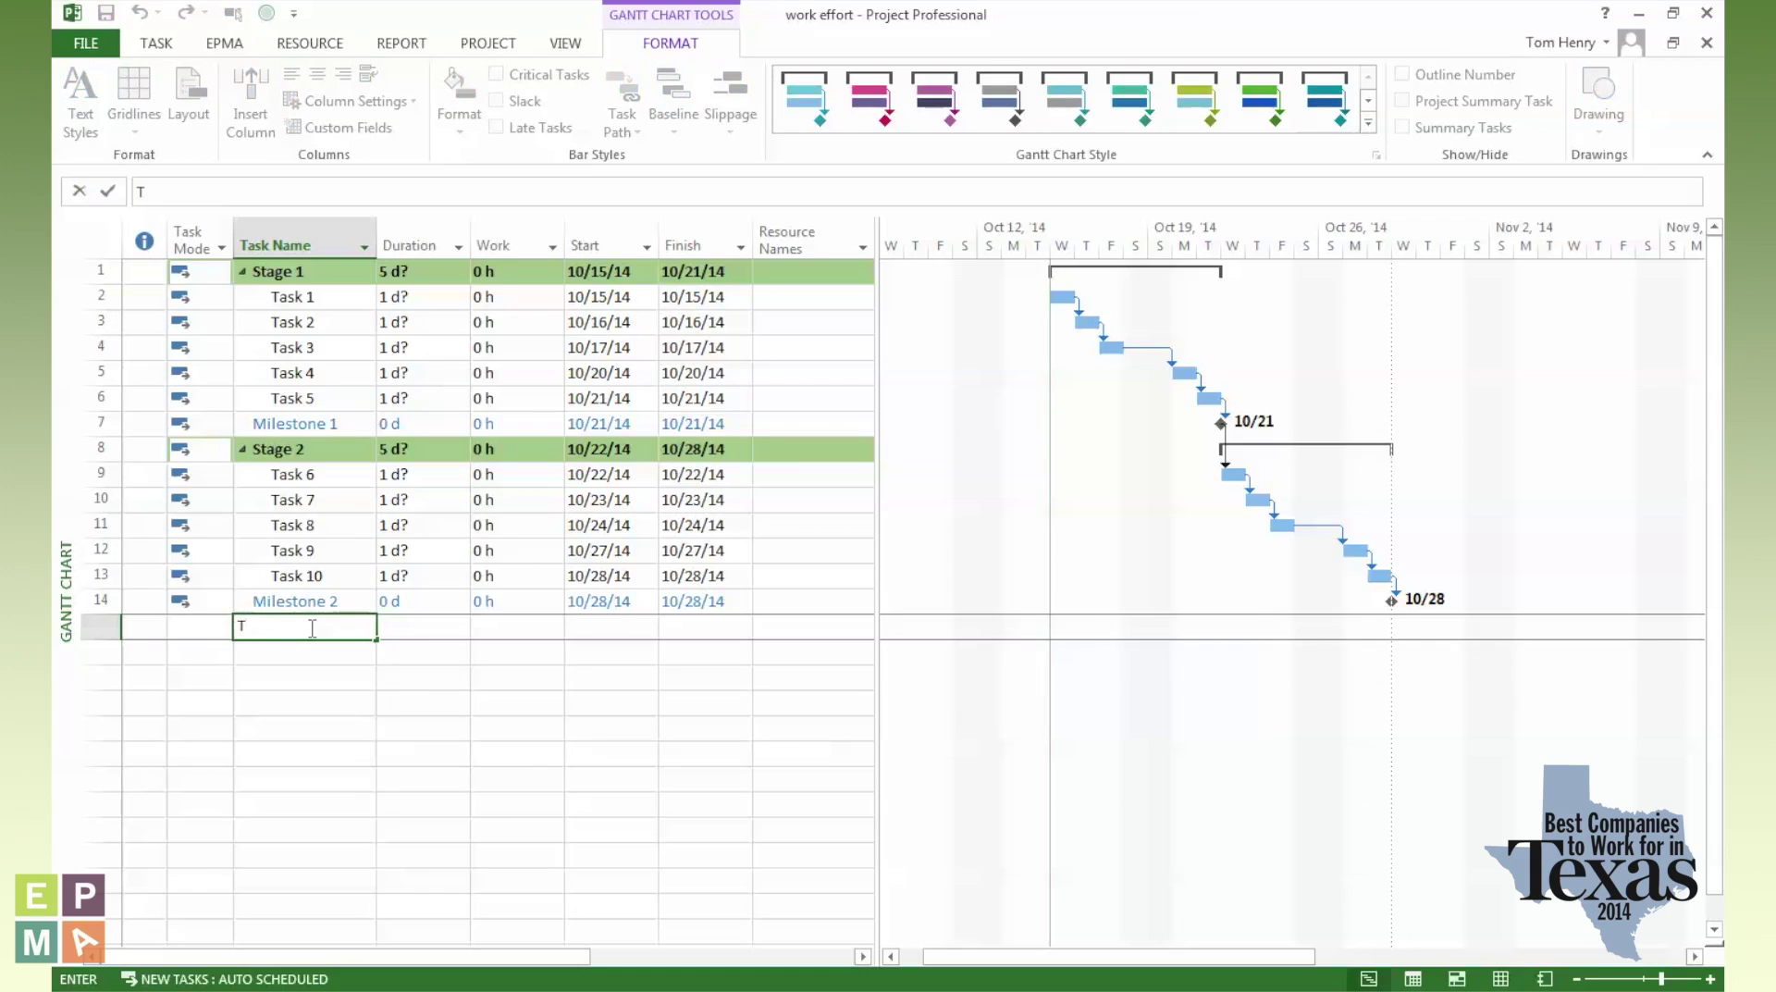
pyautogui.write('ask 11')
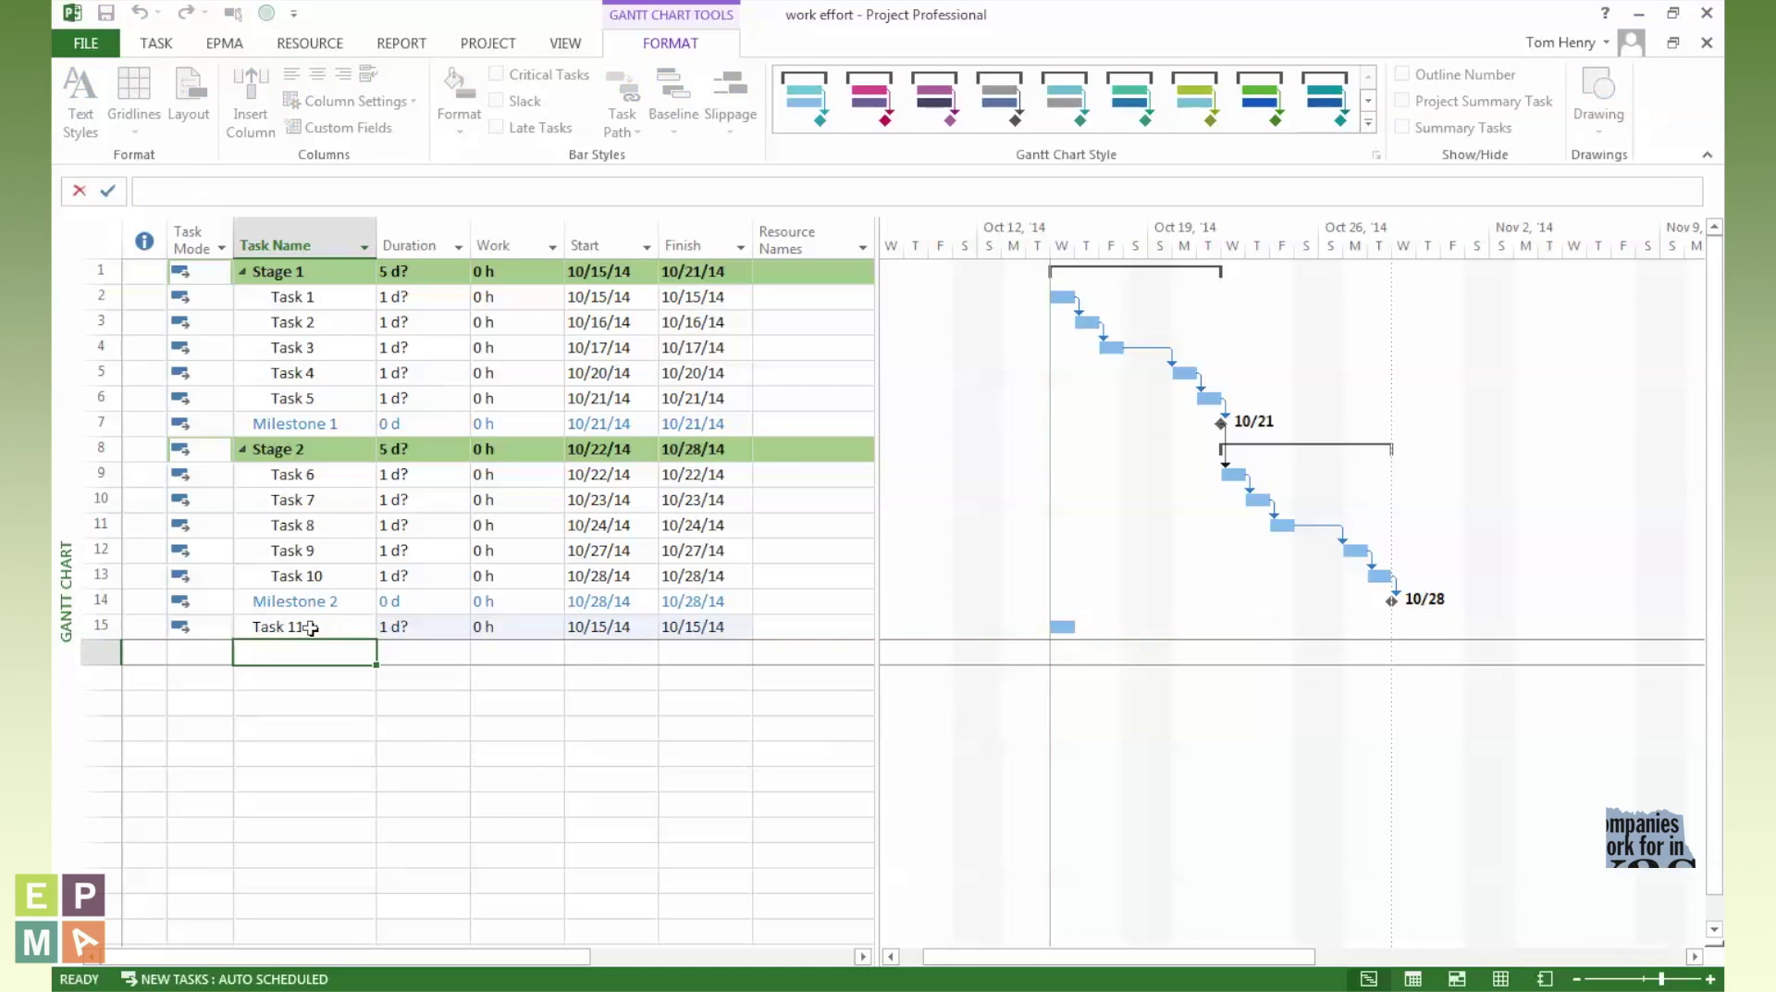
pyautogui.press('Return')
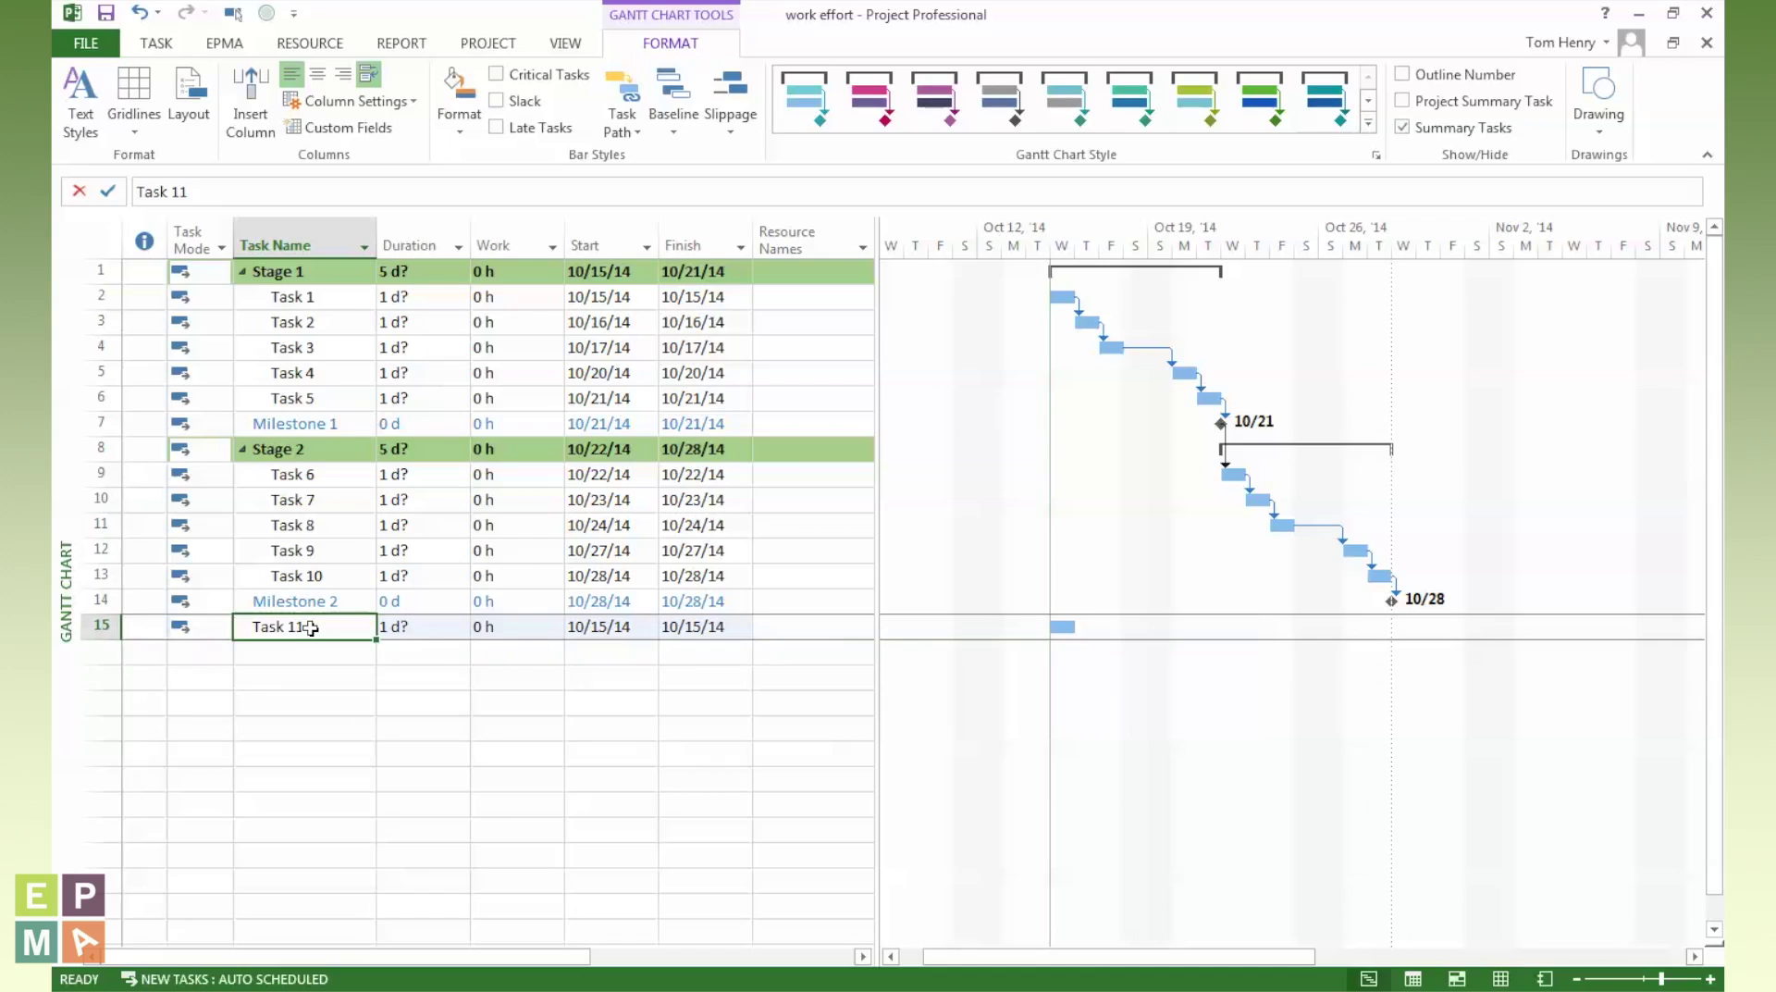
# Step: Insert a new row above Task 11 and name it "Stage 3"
pyautogui.press('Insert')
pyautogui.write('Su')
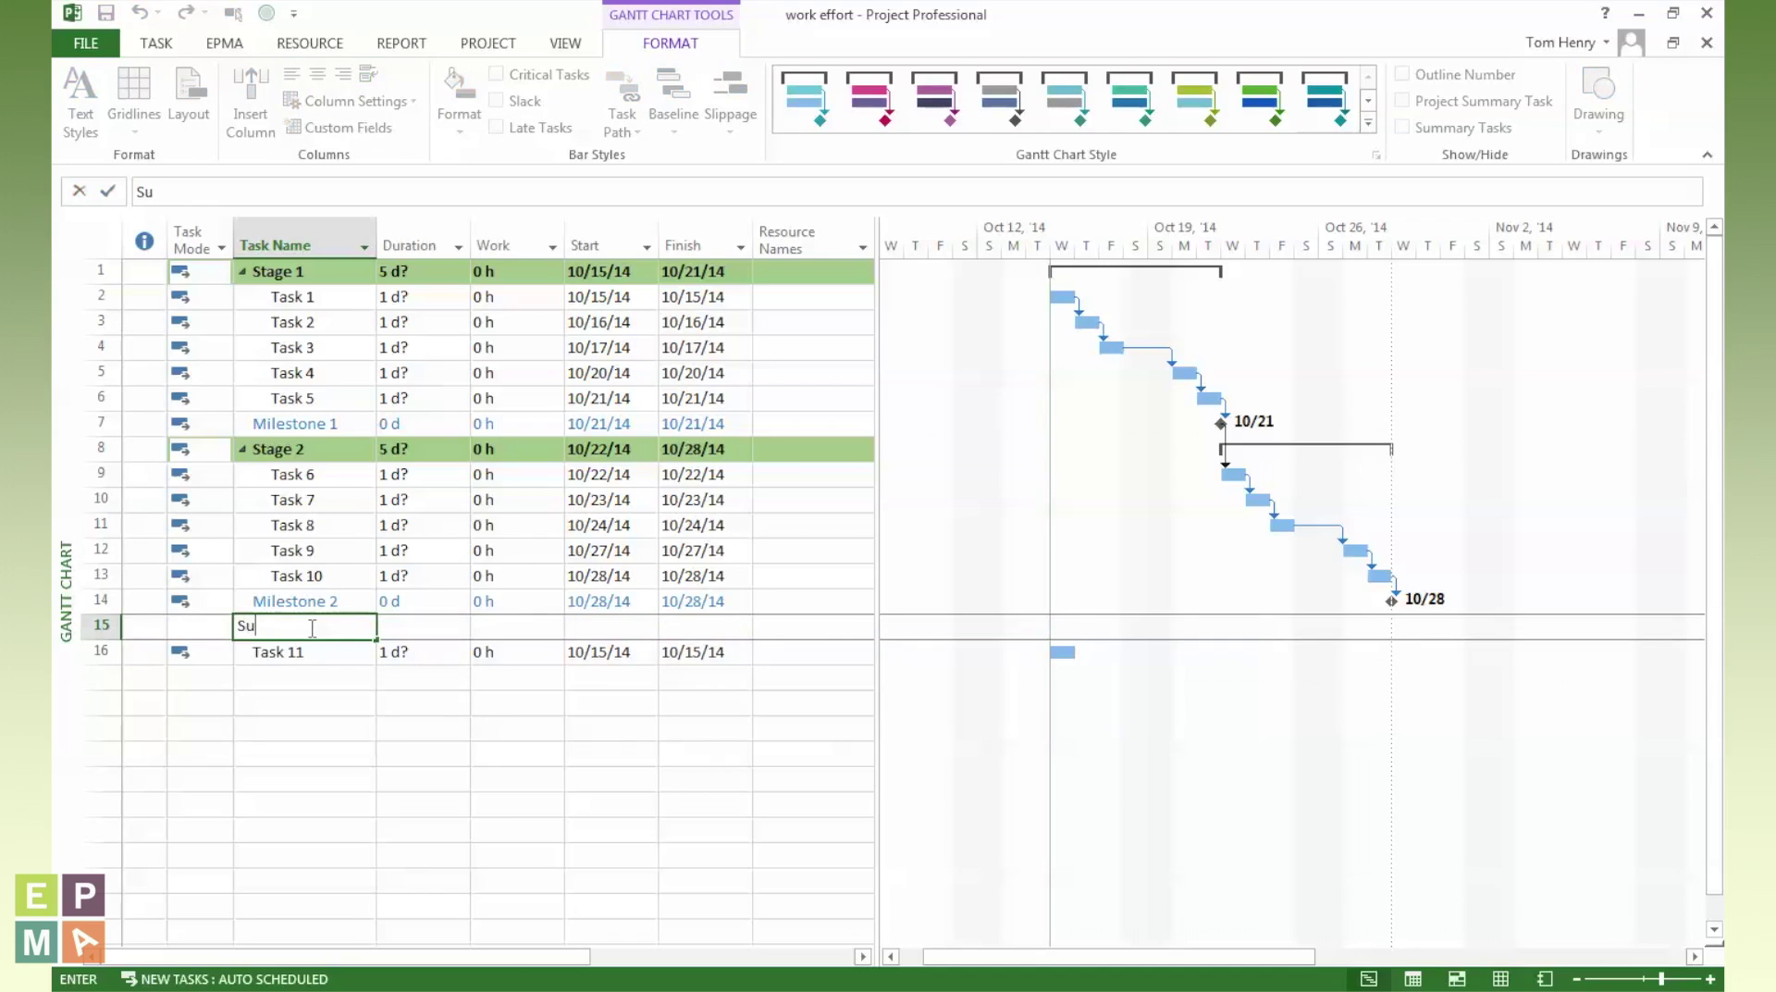
pyautogui.press('BackSpace')
pyautogui.write('tage 3')
pyautogui.press('Return')
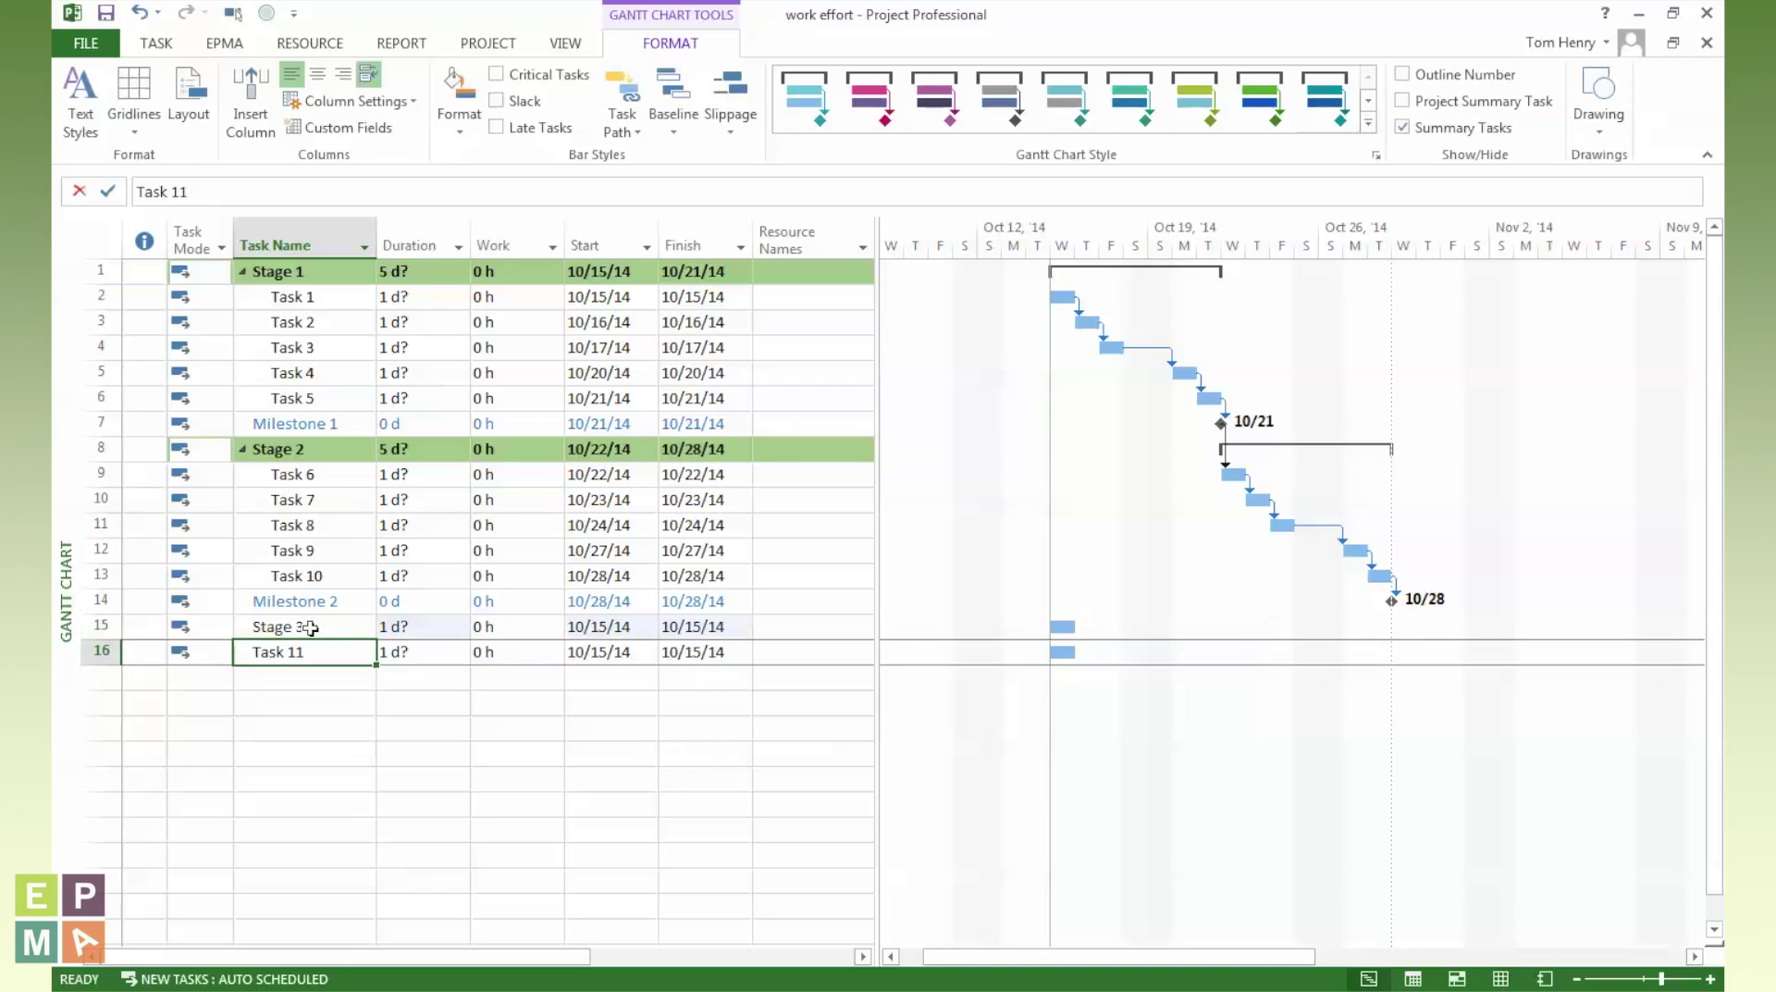
# Step: Make Stage 3 a top-level summary task by indenting Task 11 one level beneath it
pyautogui.click(313, 629)
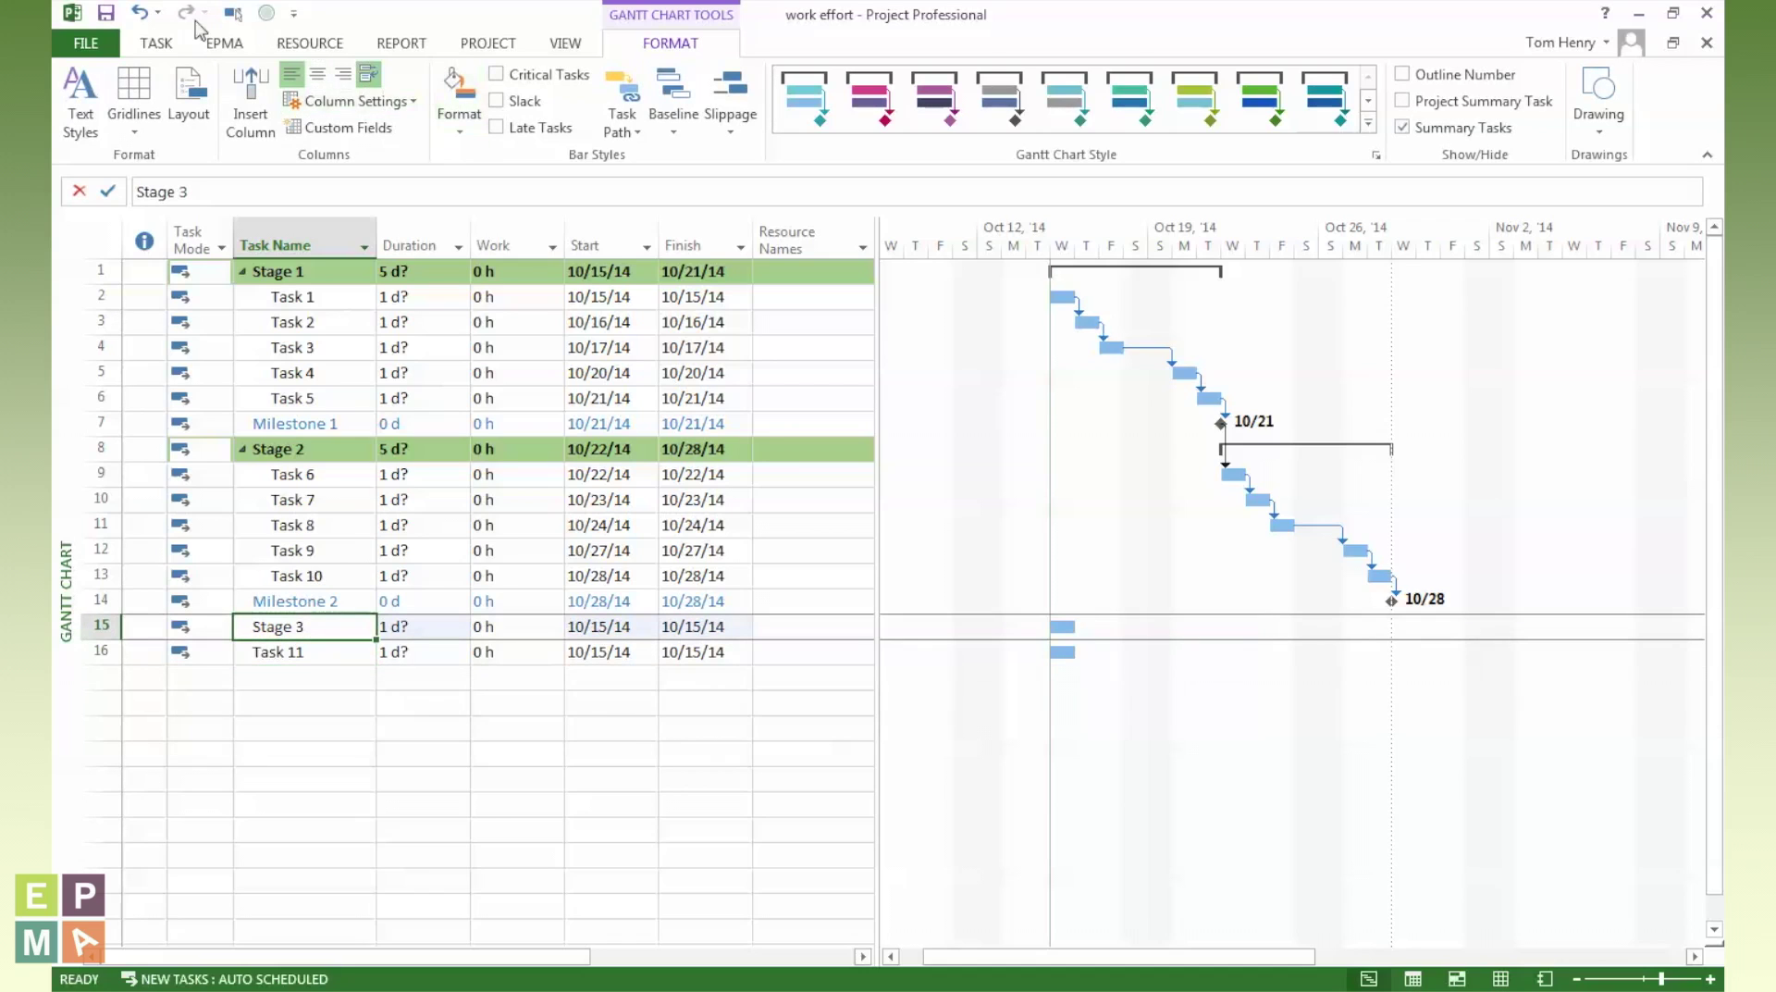
pyautogui.click(157, 48)
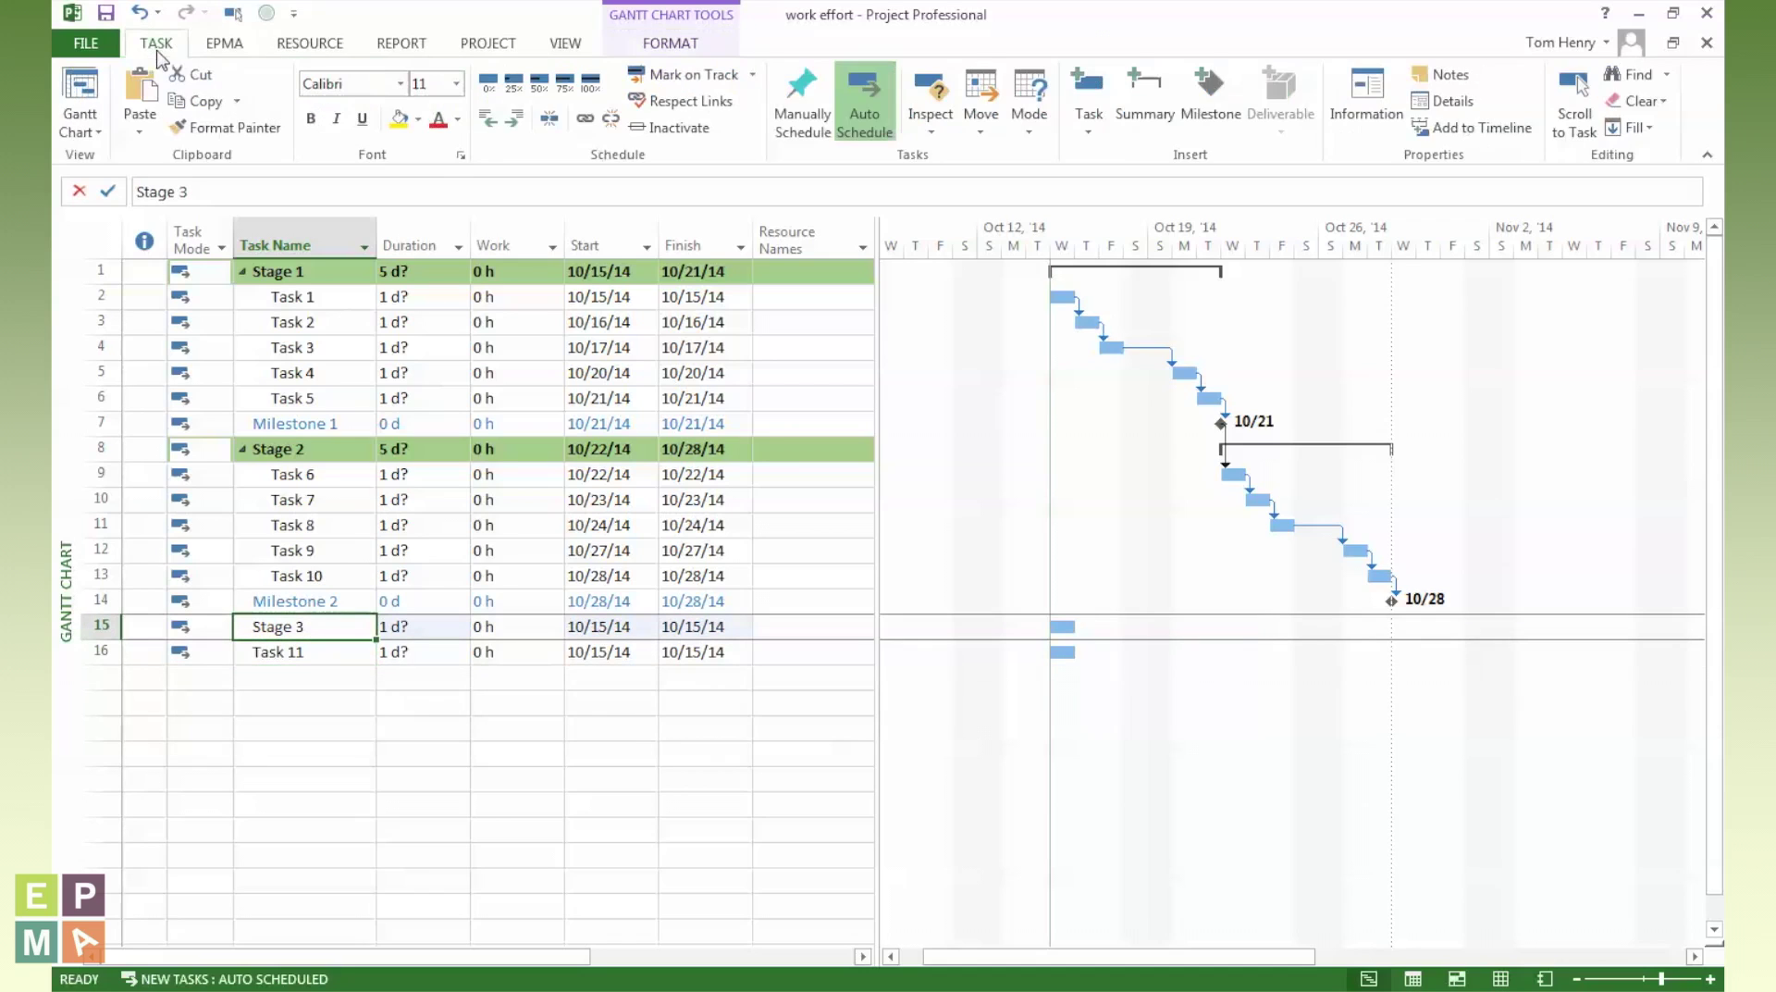
pyautogui.click(490, 121)
pyautogui.click(726, 469)
pyautogui.click(309, 651)
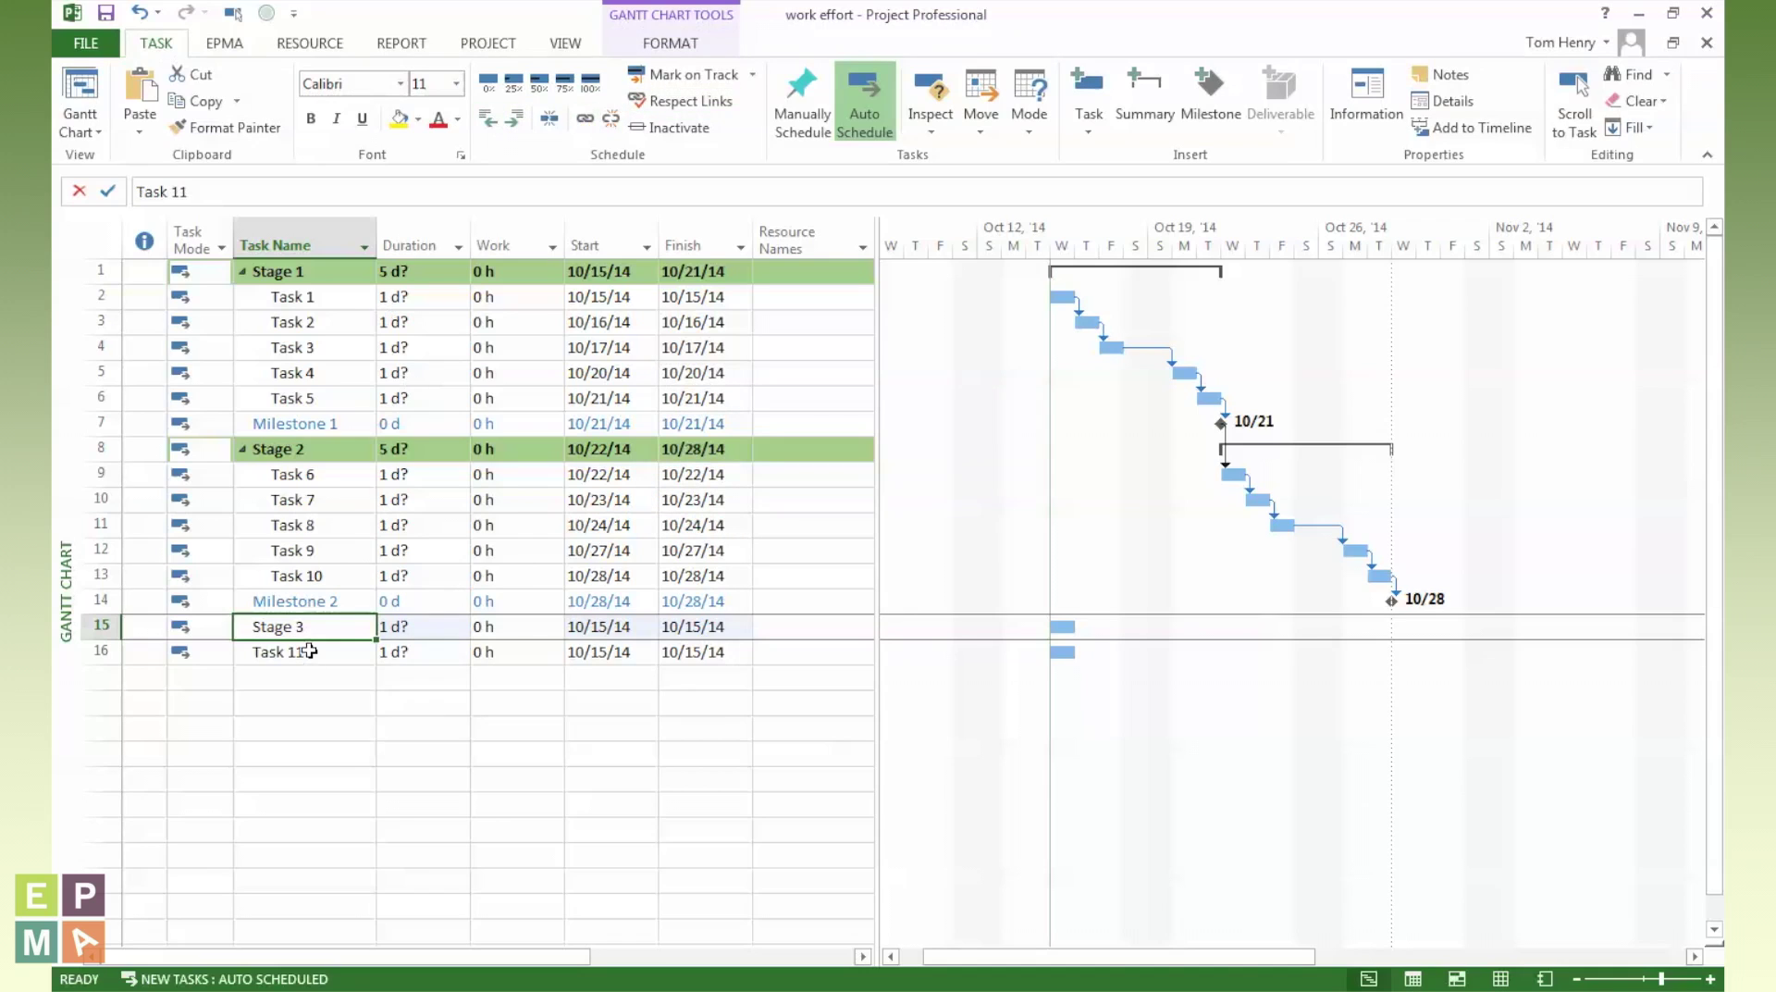
pyautogui.click(515, 119)
pyautogui.click(345, 729)
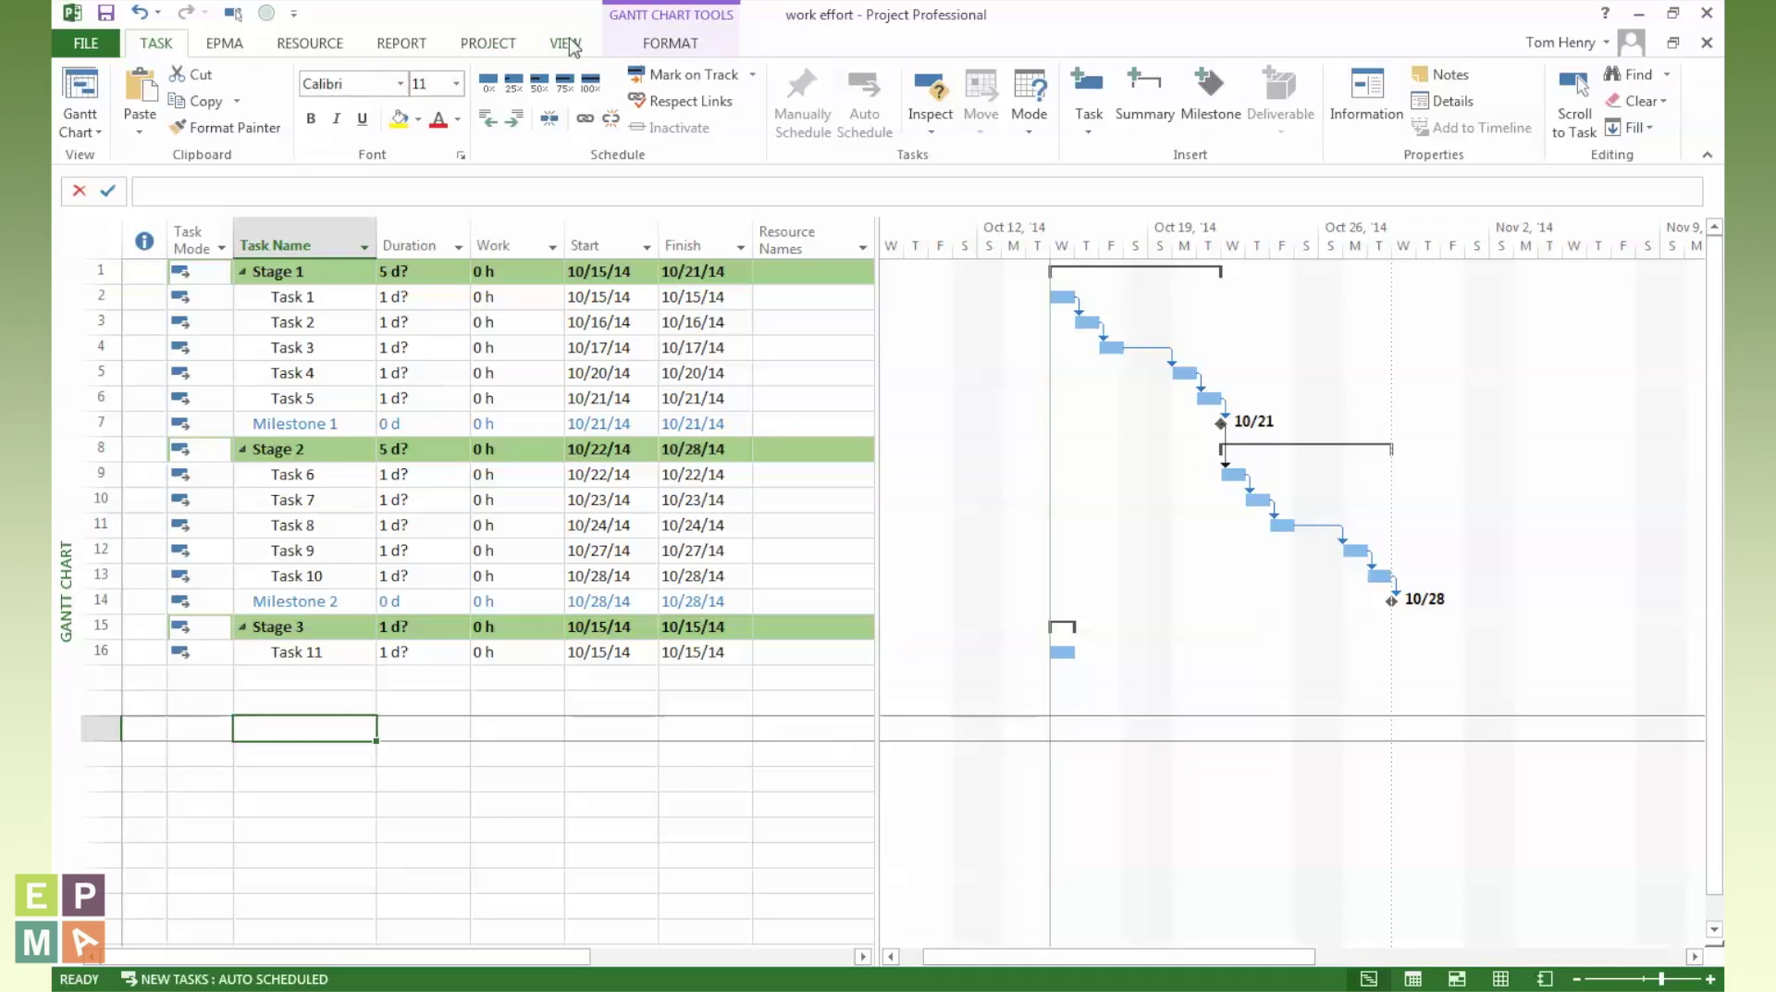
# Step: Switch to the views image in Windows Photo Viewer and review the five steps for building a custom view, then minimize it
pyautogui.click(566, 44)
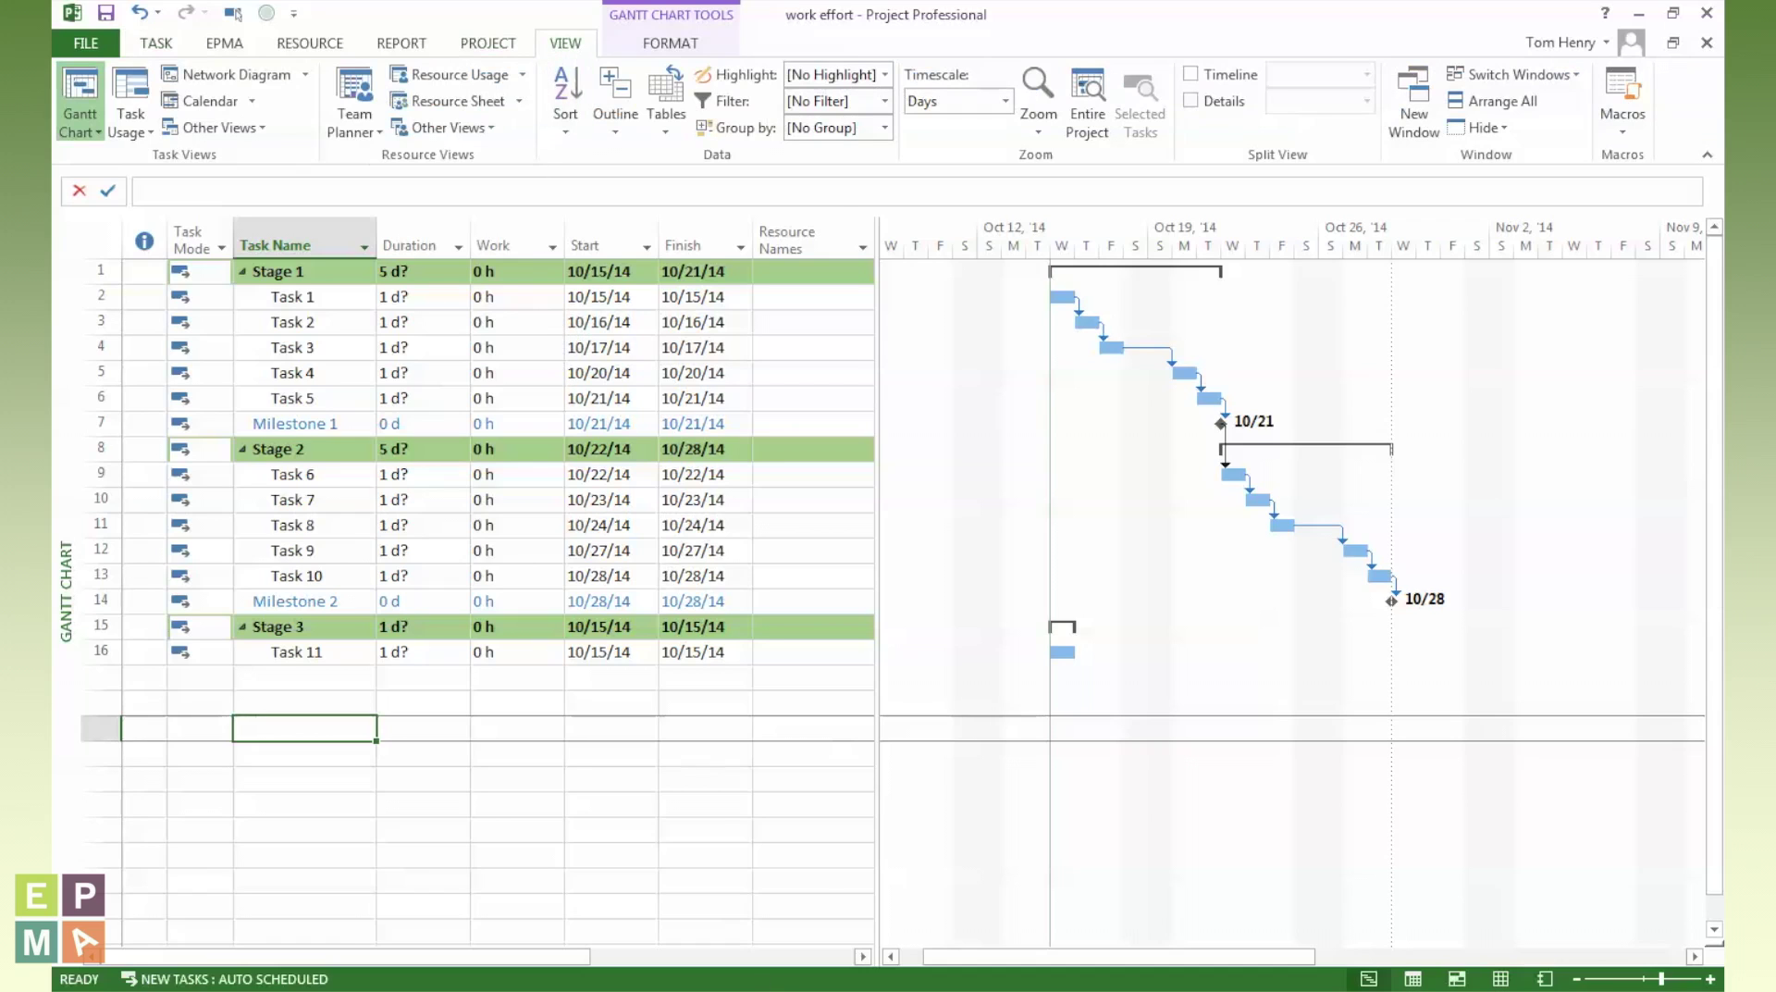
pyautogui.click(761, 986)
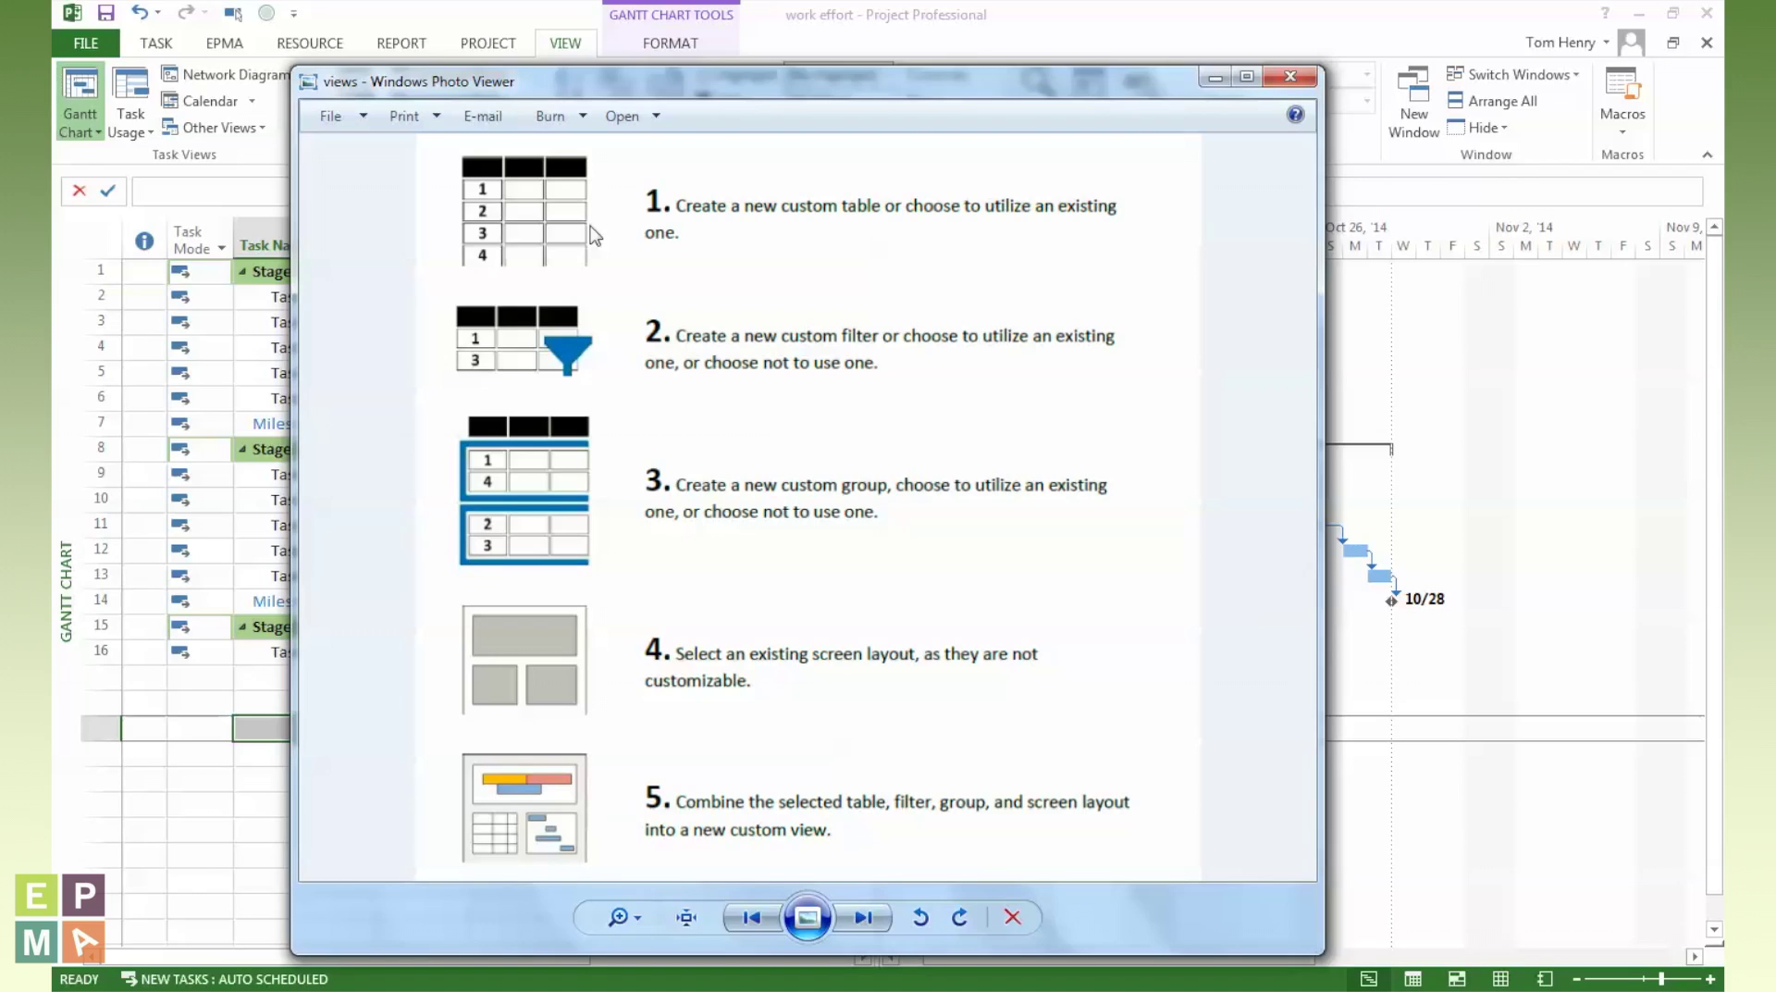
pyautogui.click(1214, 74)
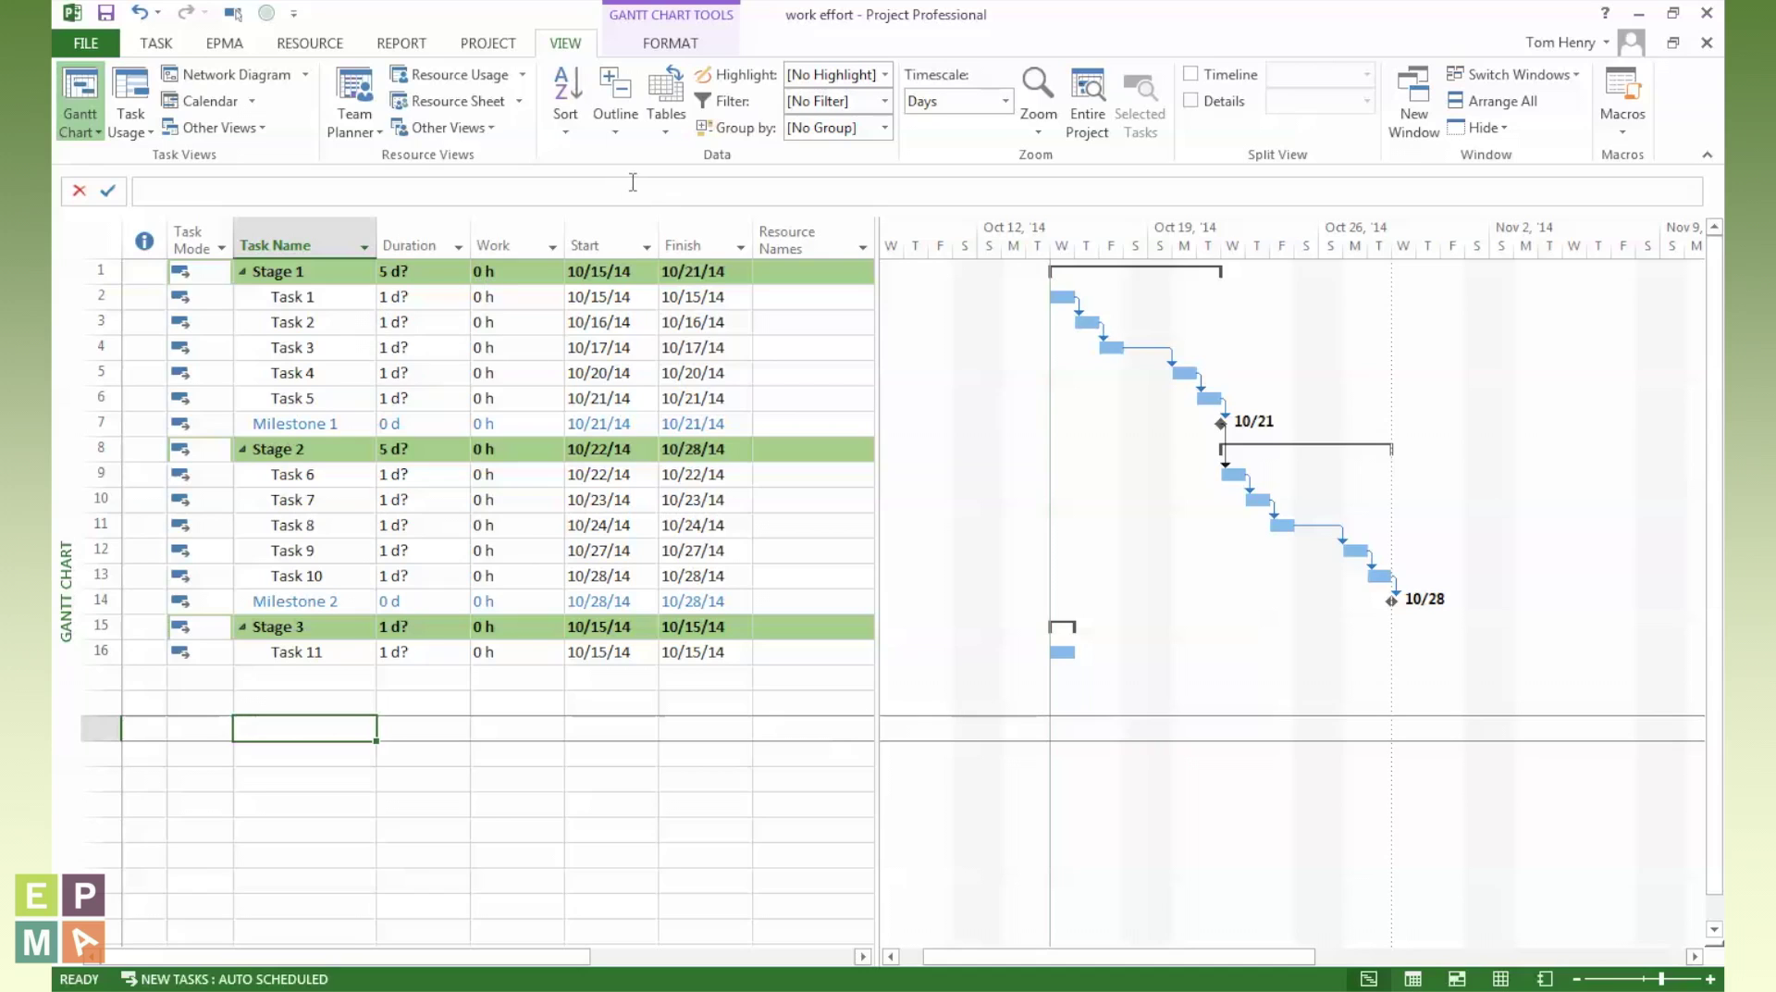
# Step: Copy the Entry table as a new task table named "Video Table" and apply it to the Gantt Chart
pyautogui.click(668, 101)
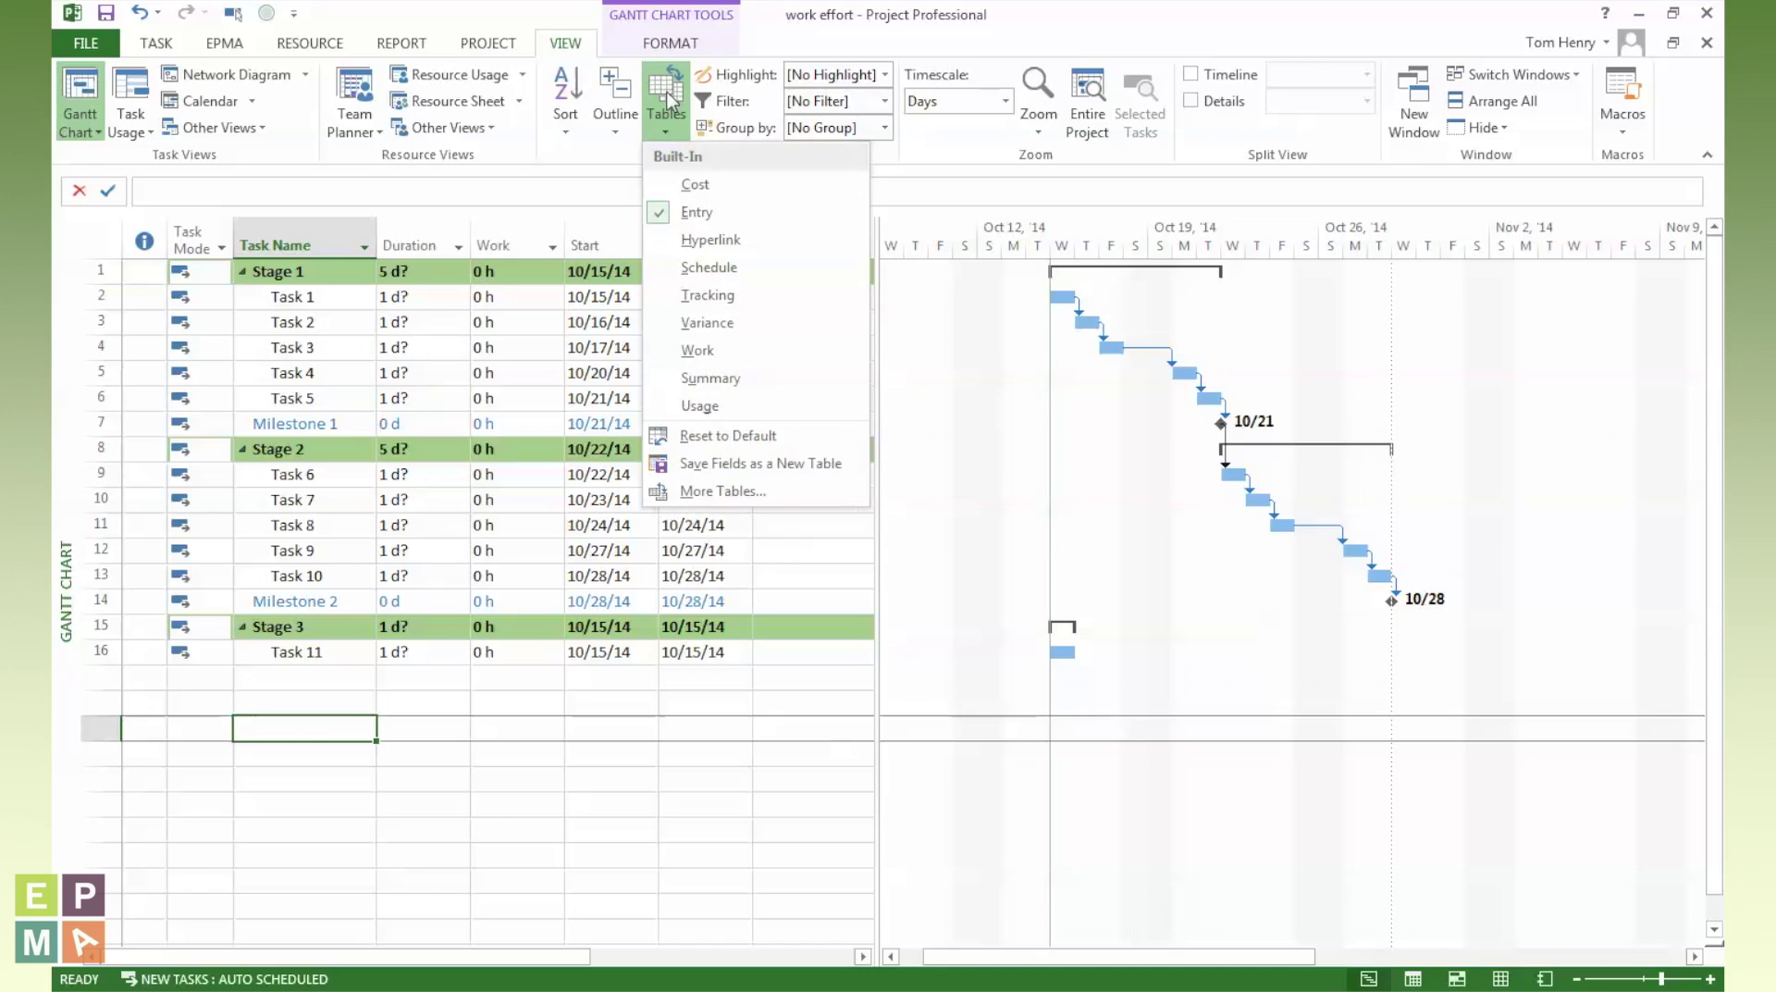
pyautogui.click(727, 495)
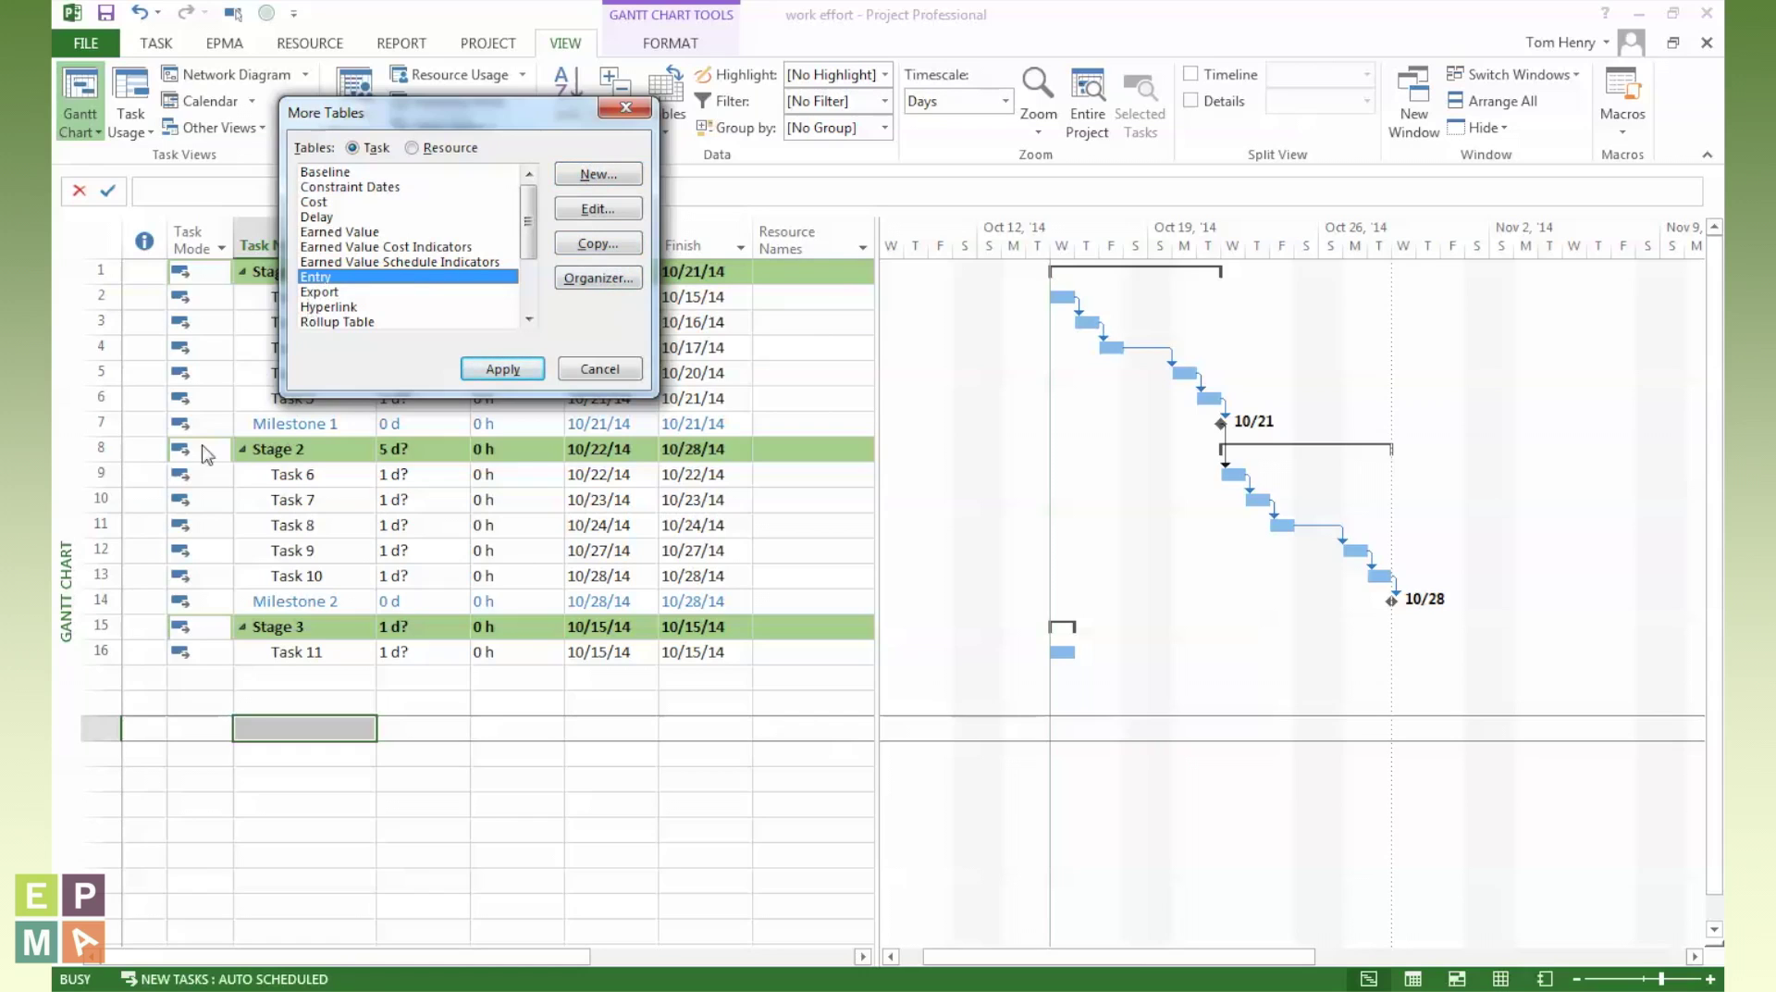
pyautogui.click(629, 243)
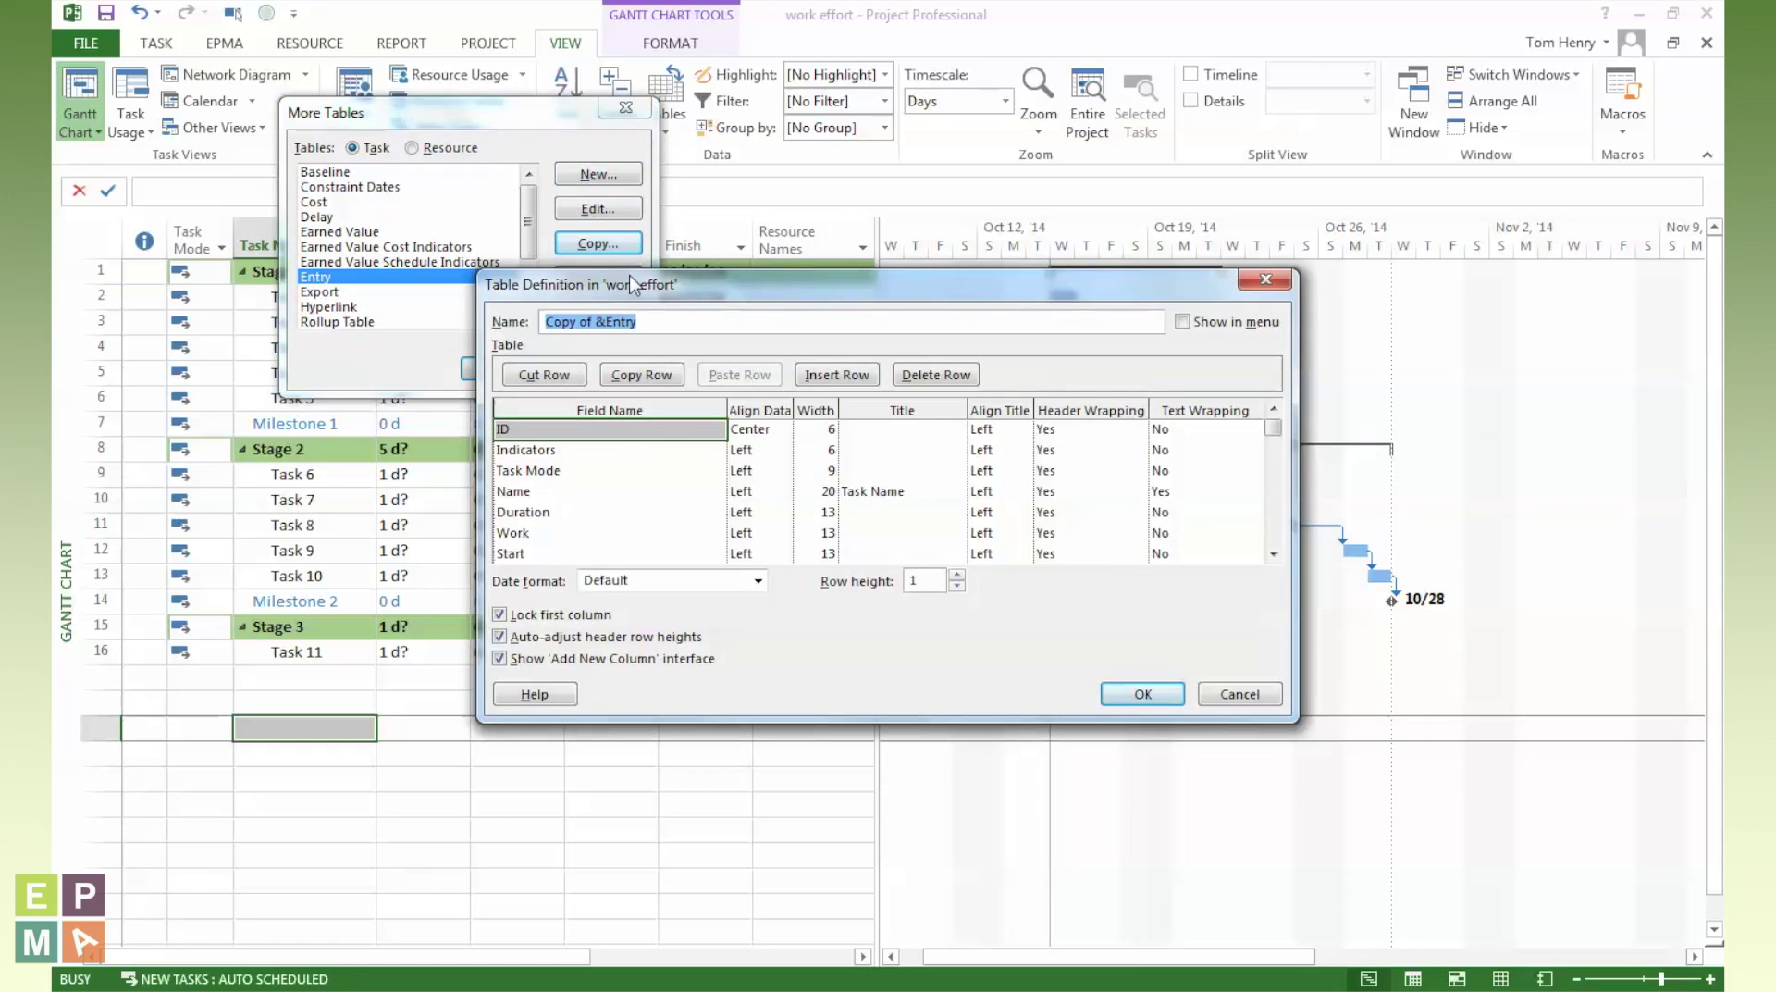
pyautogui.write('Video Table')
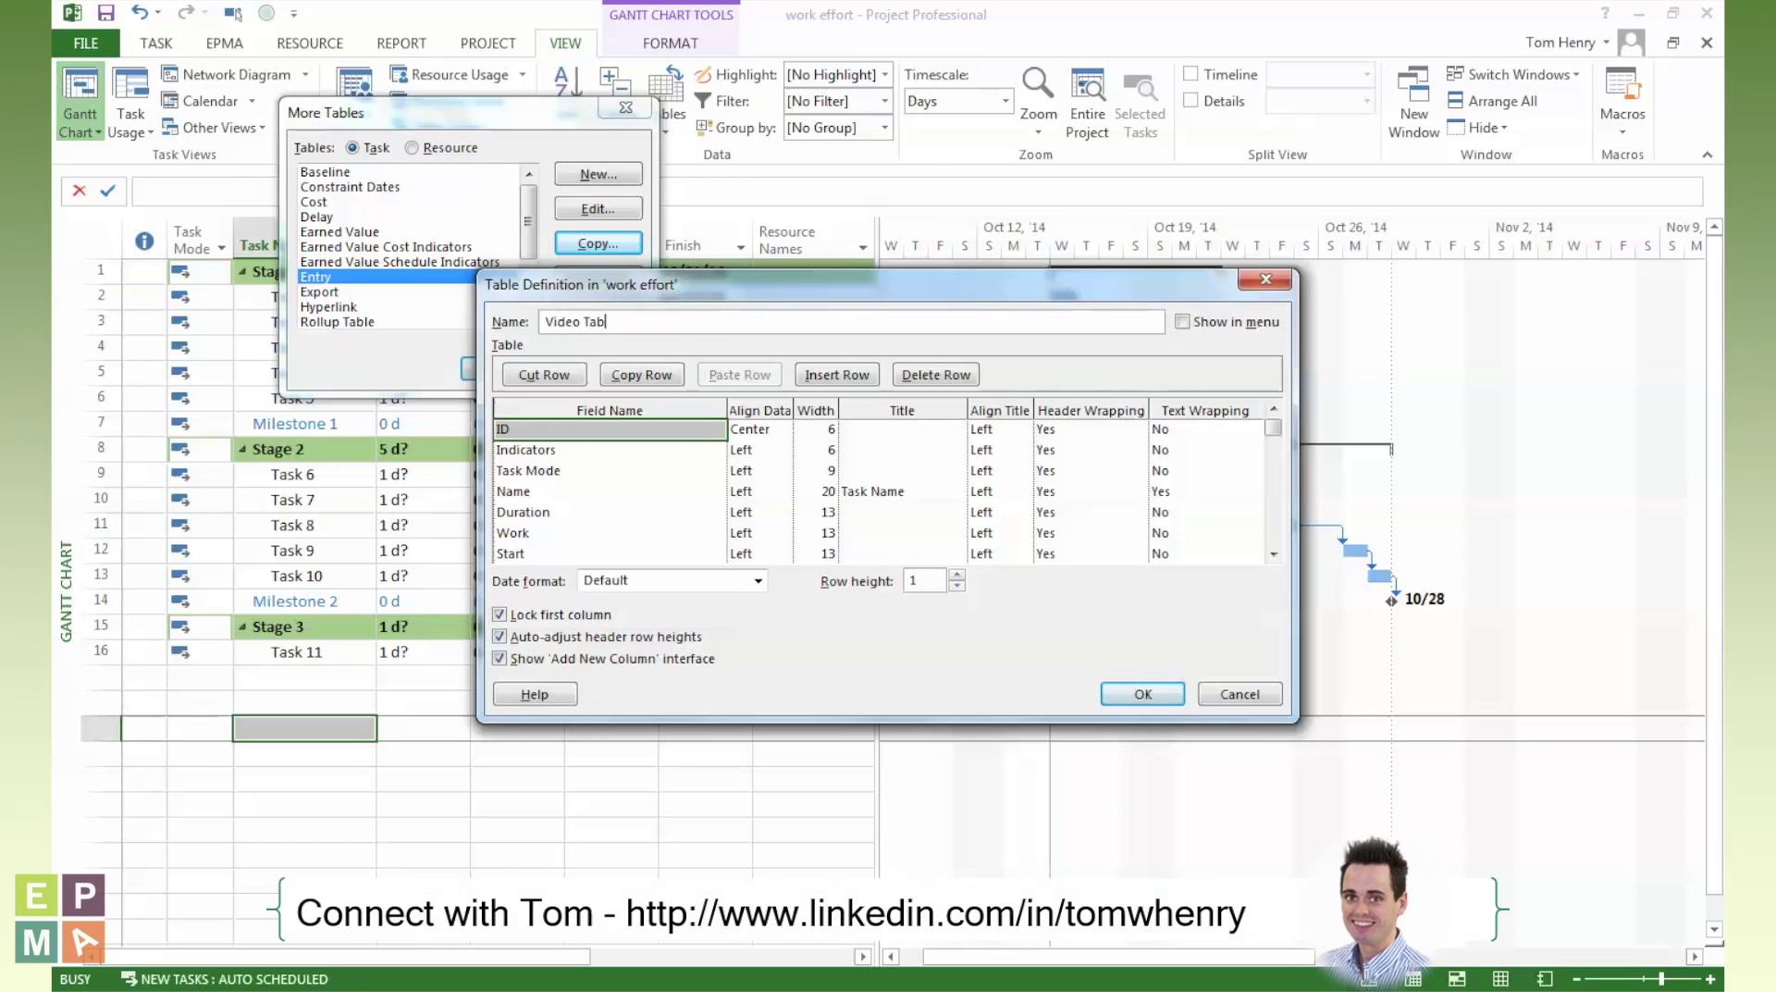
pyautogui.click(1142, 696)
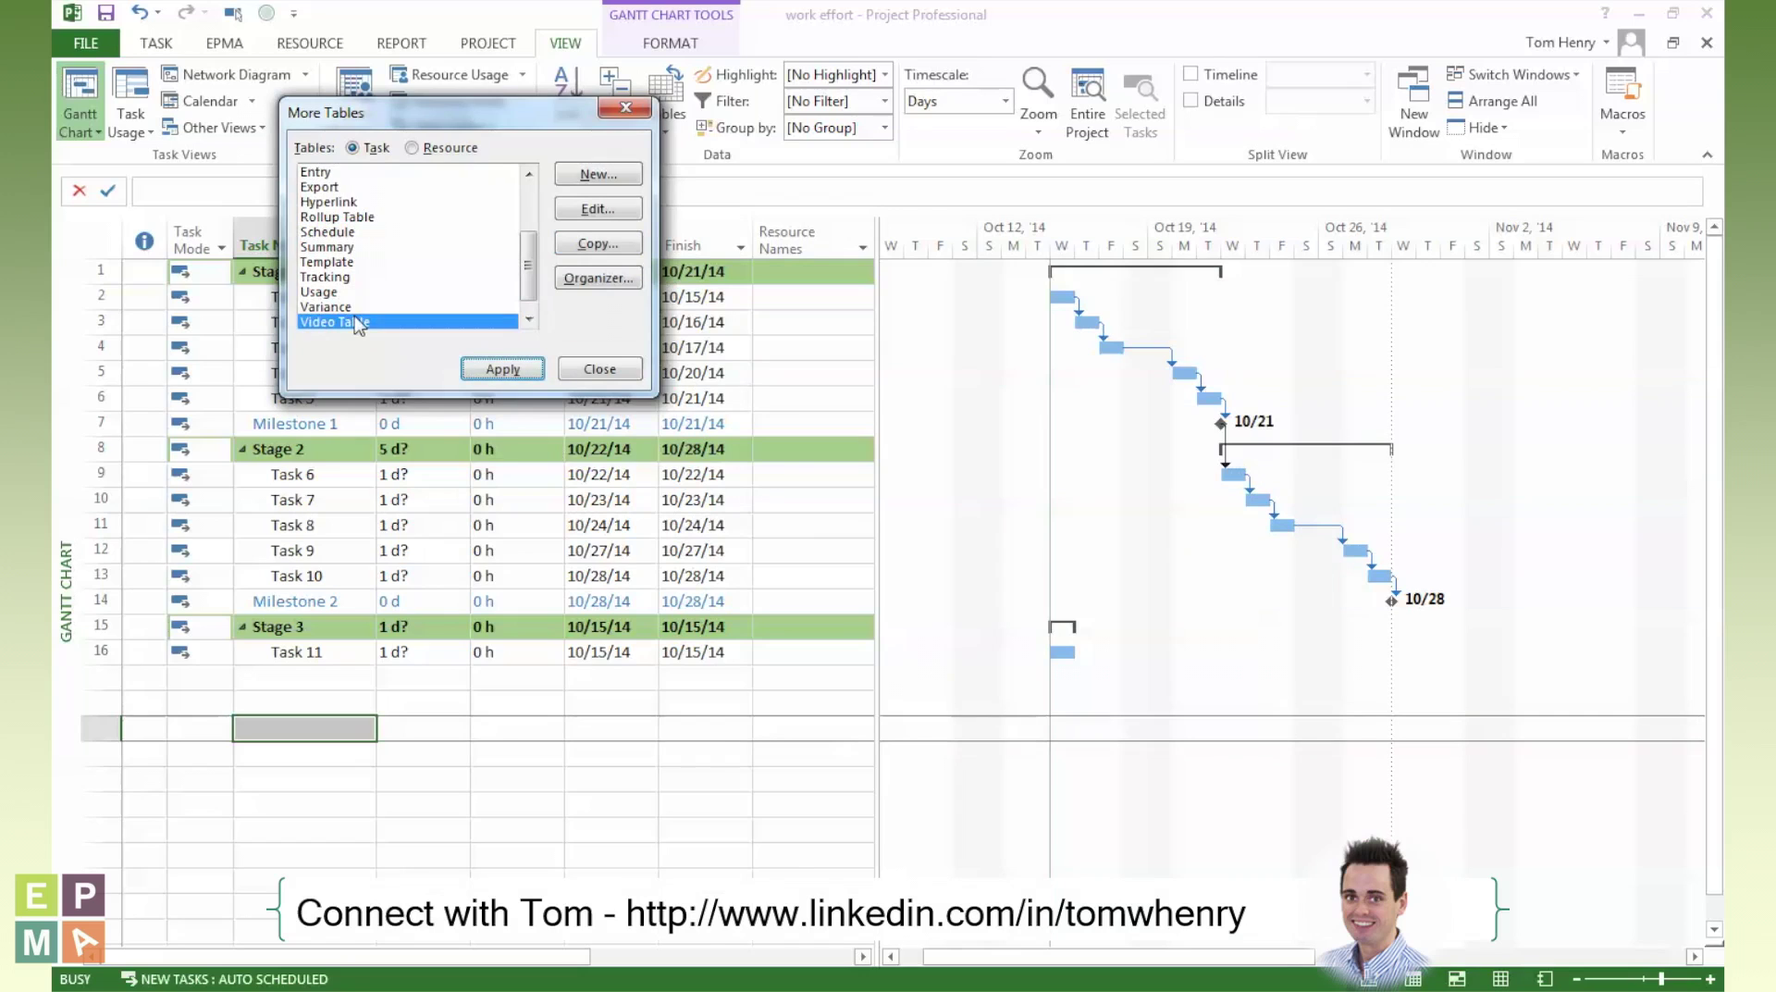
pyautogui.click(504, 369)
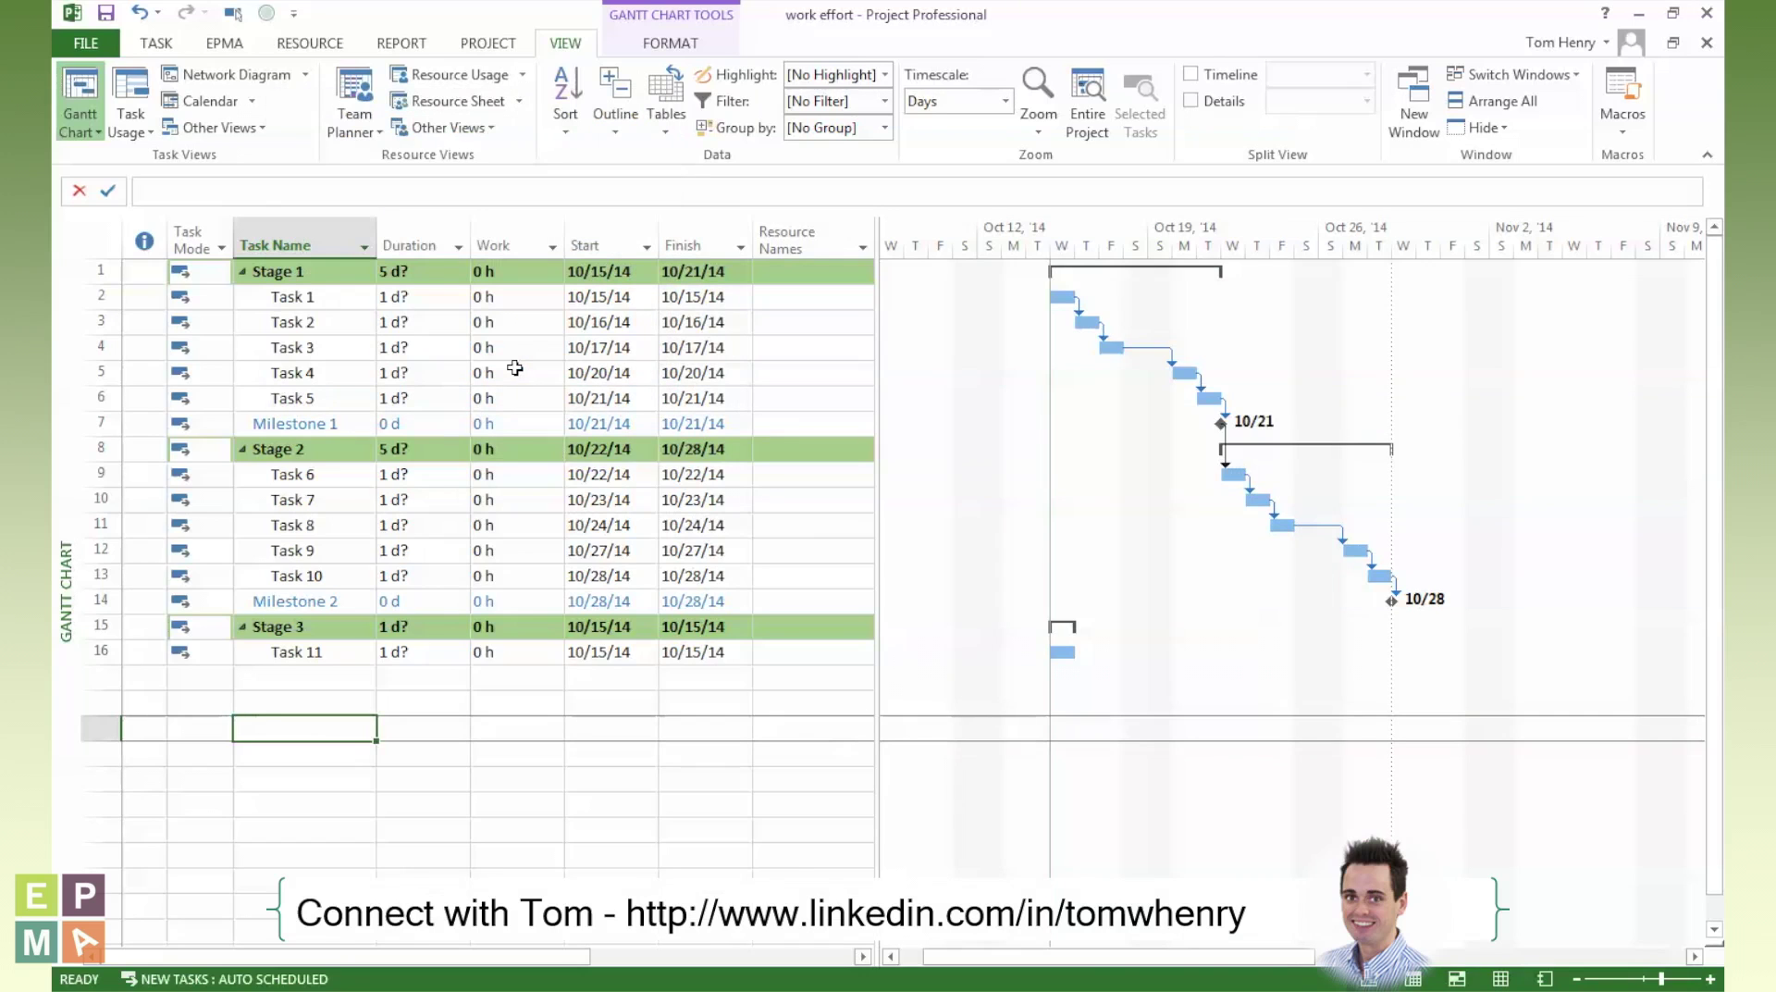
# Step: Set the Video Table to show in the menu, apply it, and check for it in the list of tables
pyautogui.click(664, 118)
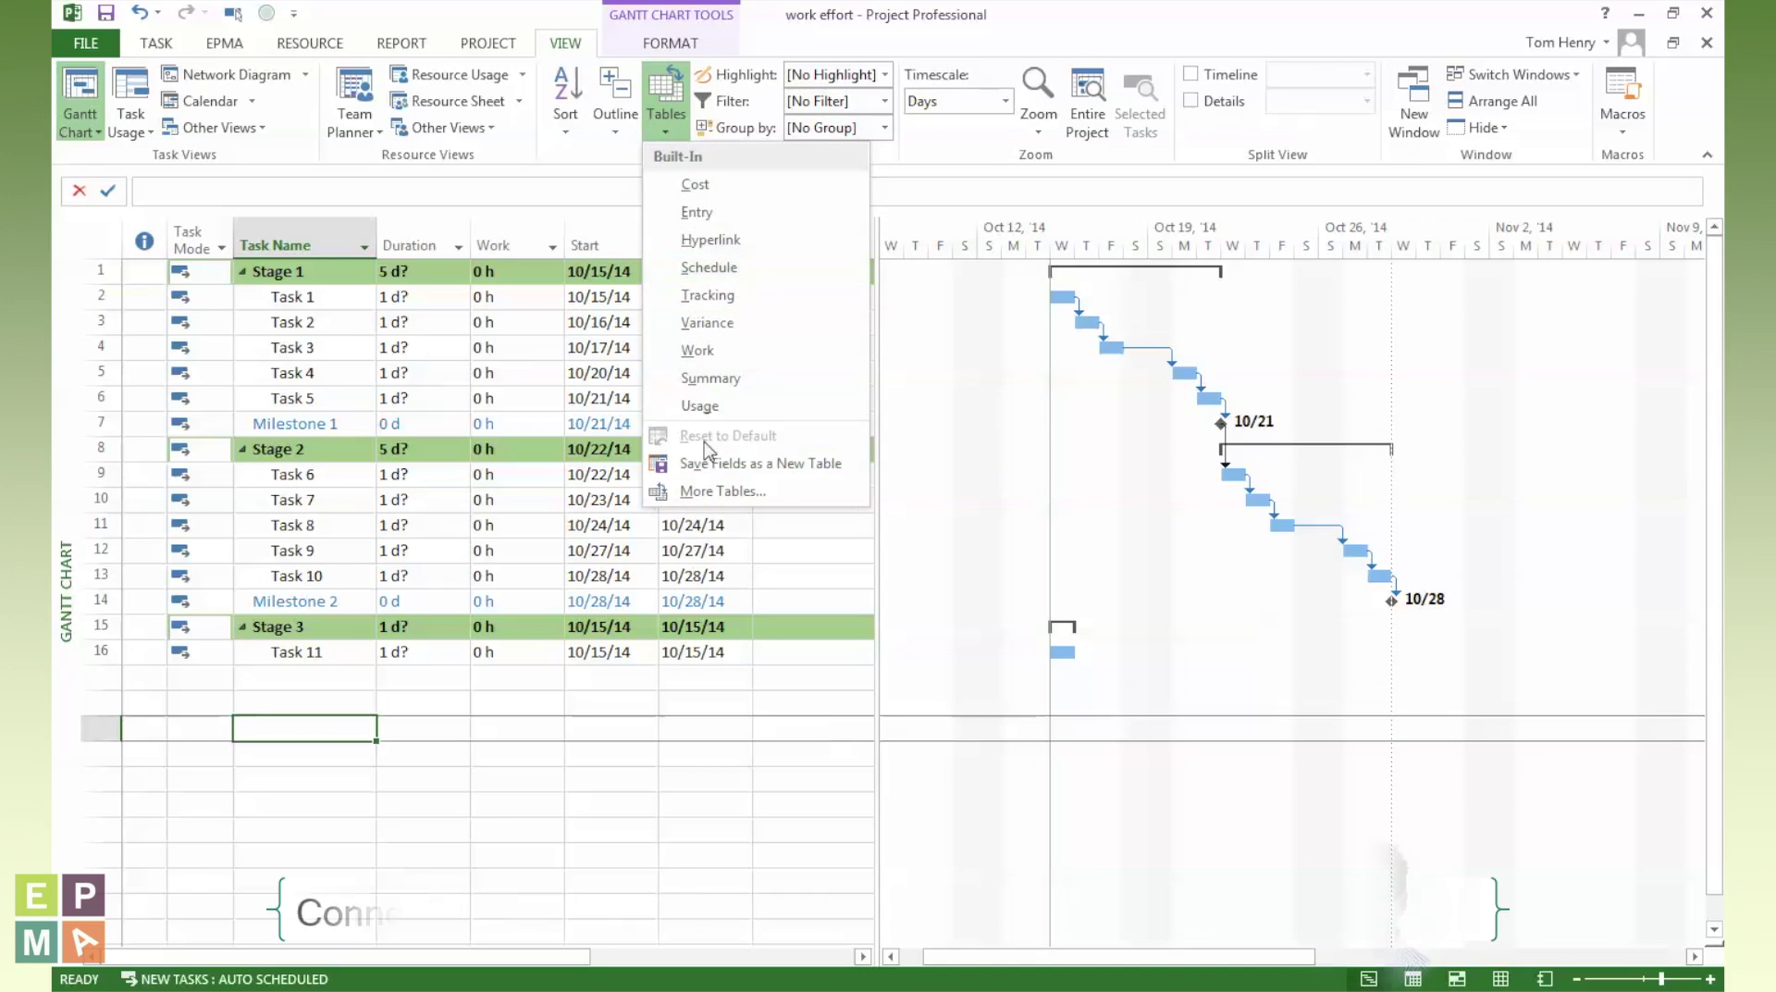
pyautogui.click(721, 491)
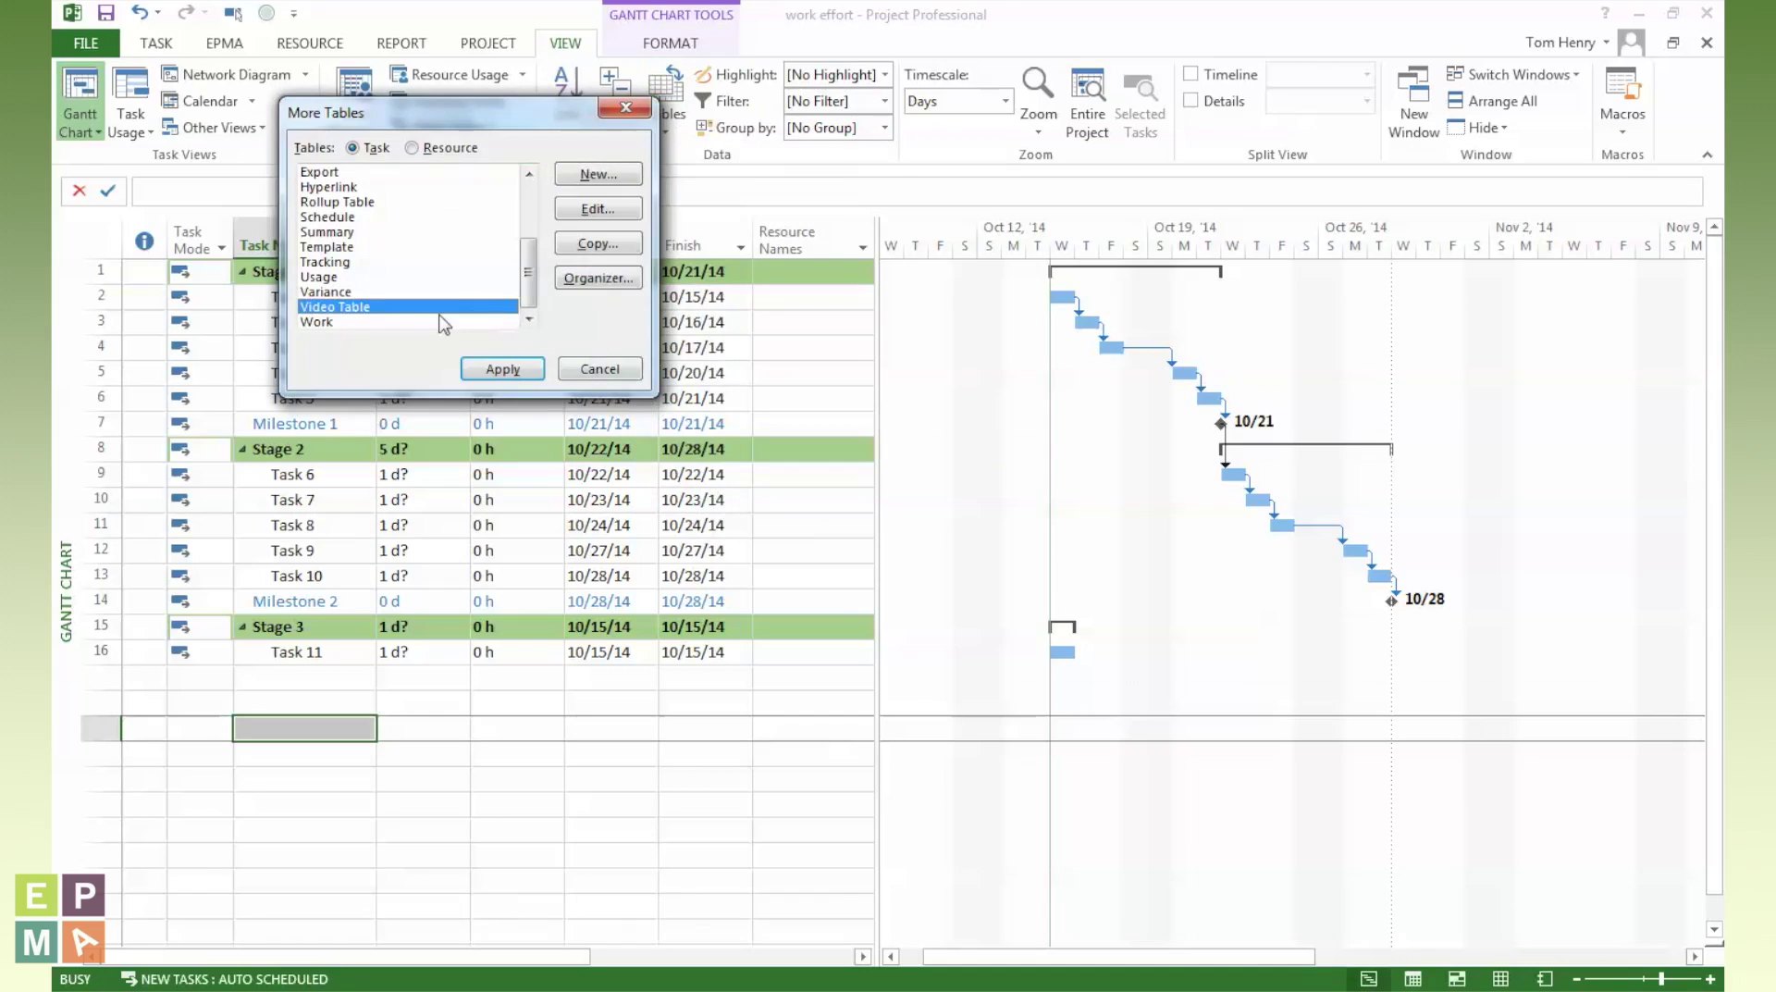
pyautogui.click(611, 209)
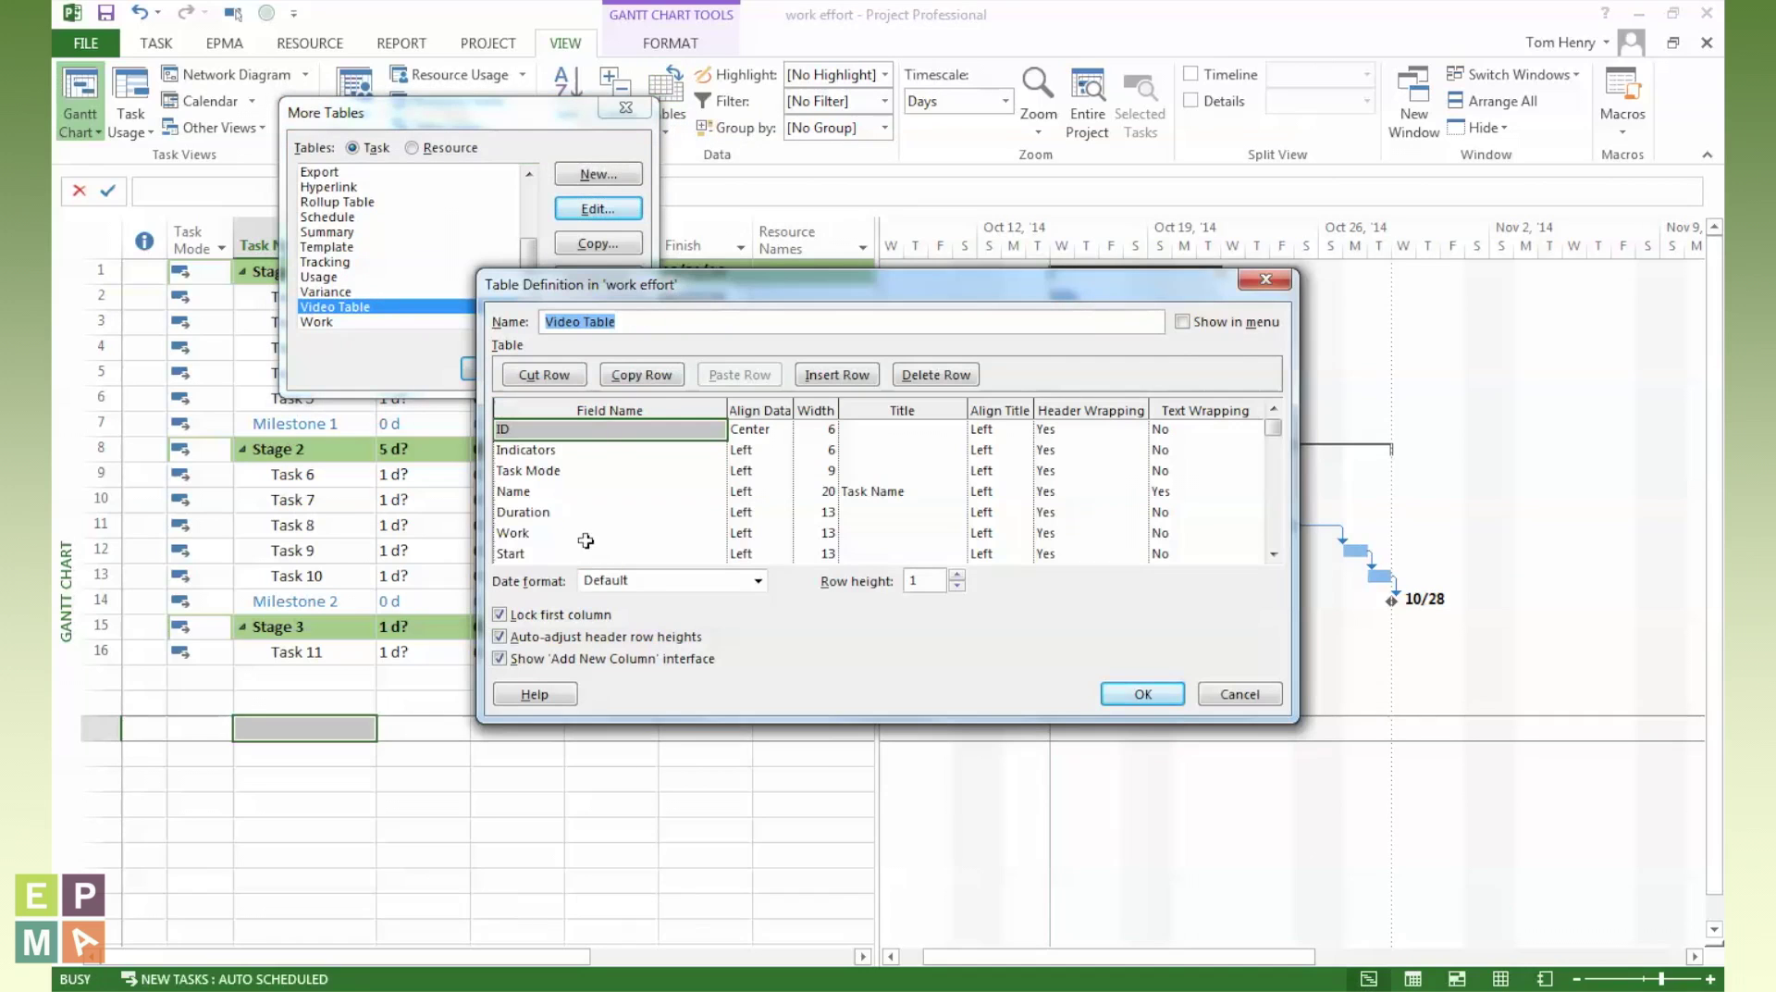
pyautogui.click(1183, 322)
pyautogui.click(1144, 694)
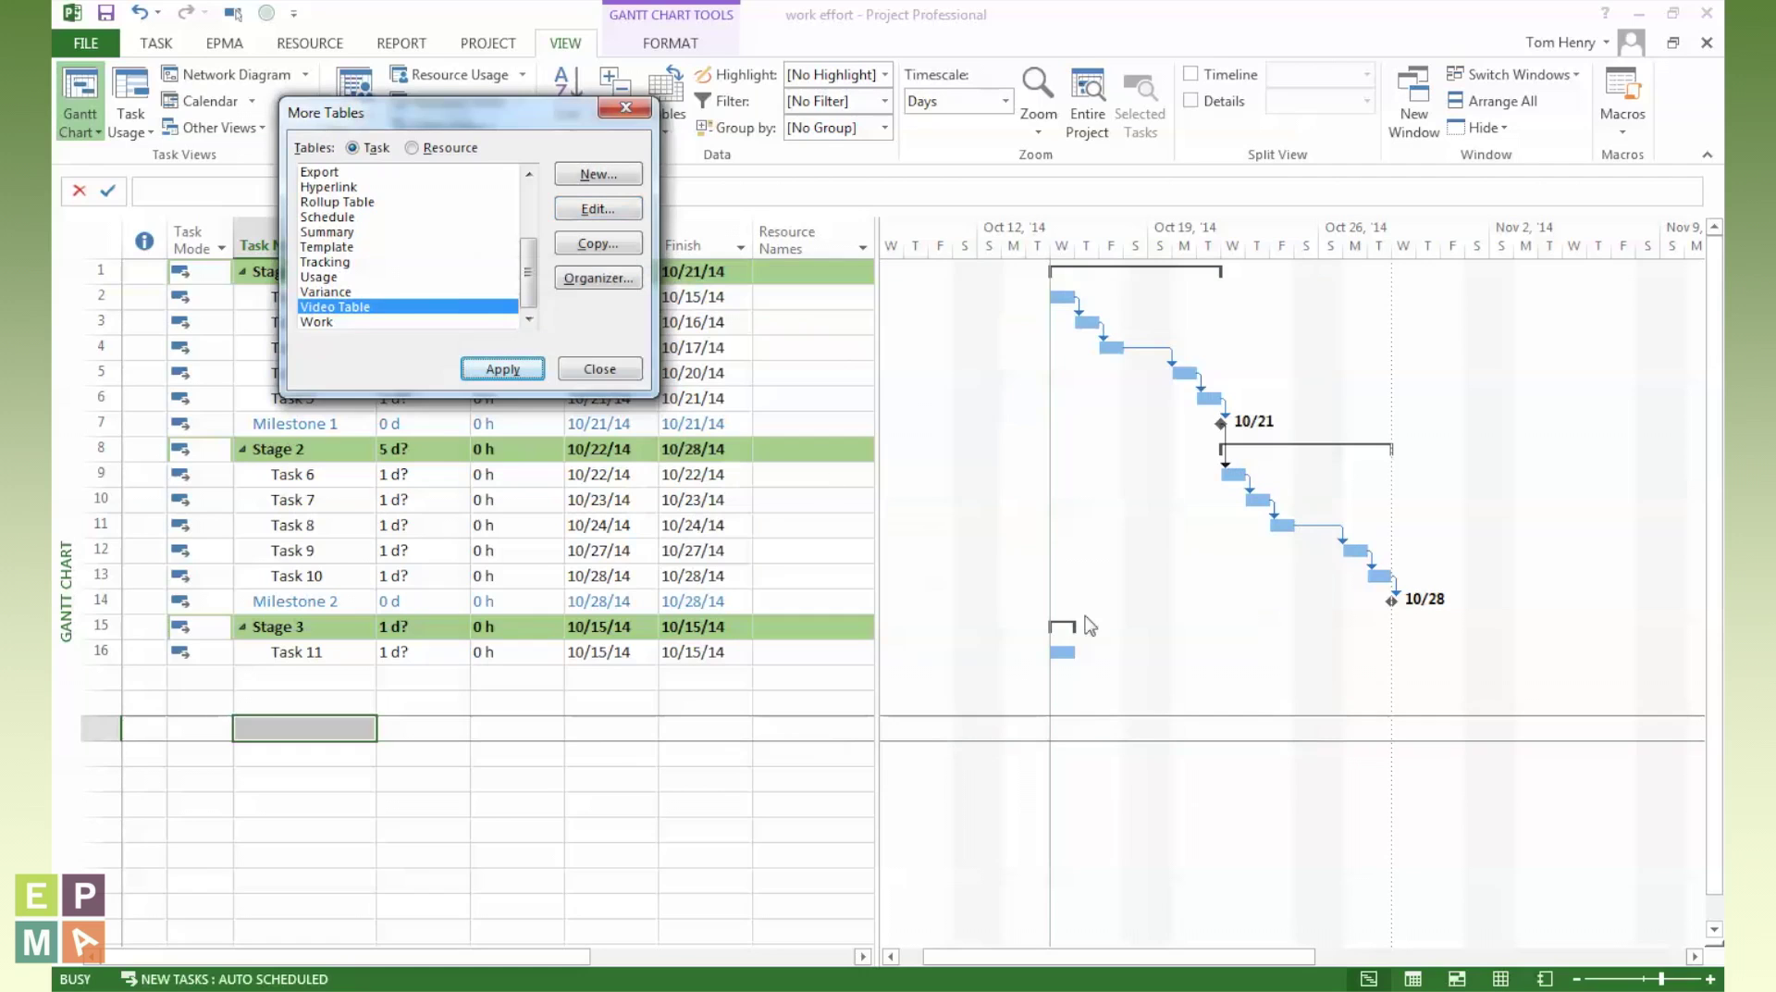
pyautogui.click(503, 369)
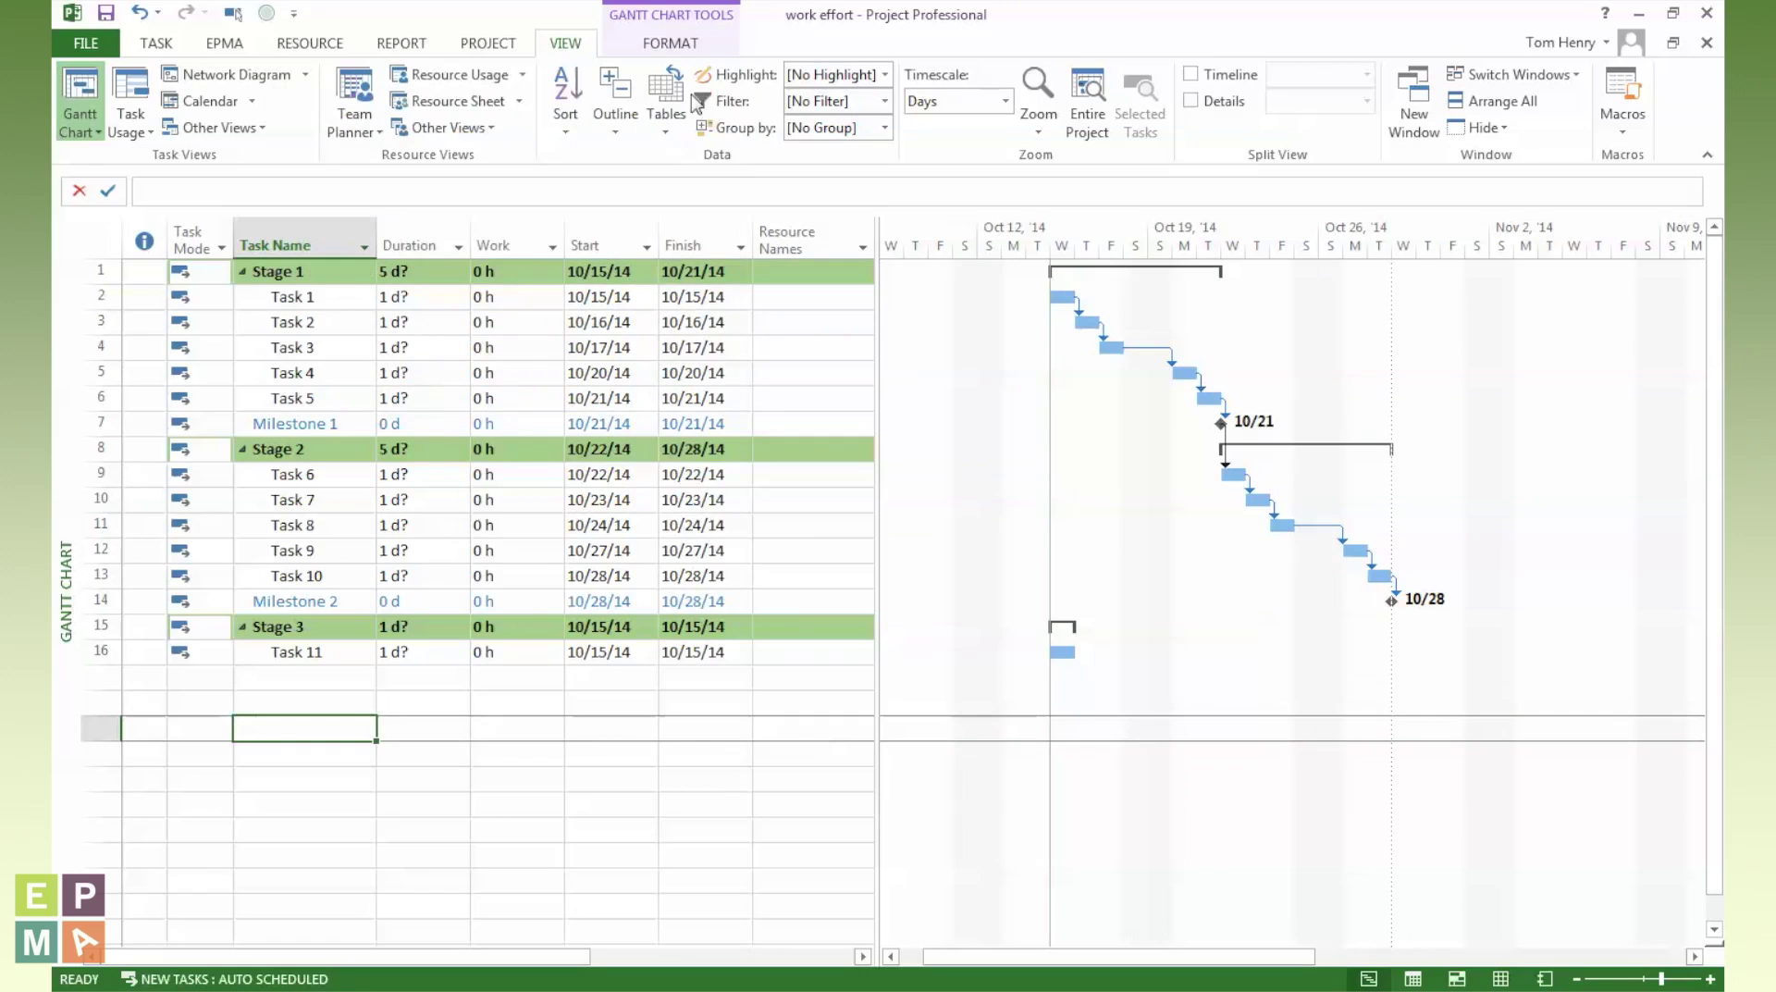
pyautogui.click(668, 121)
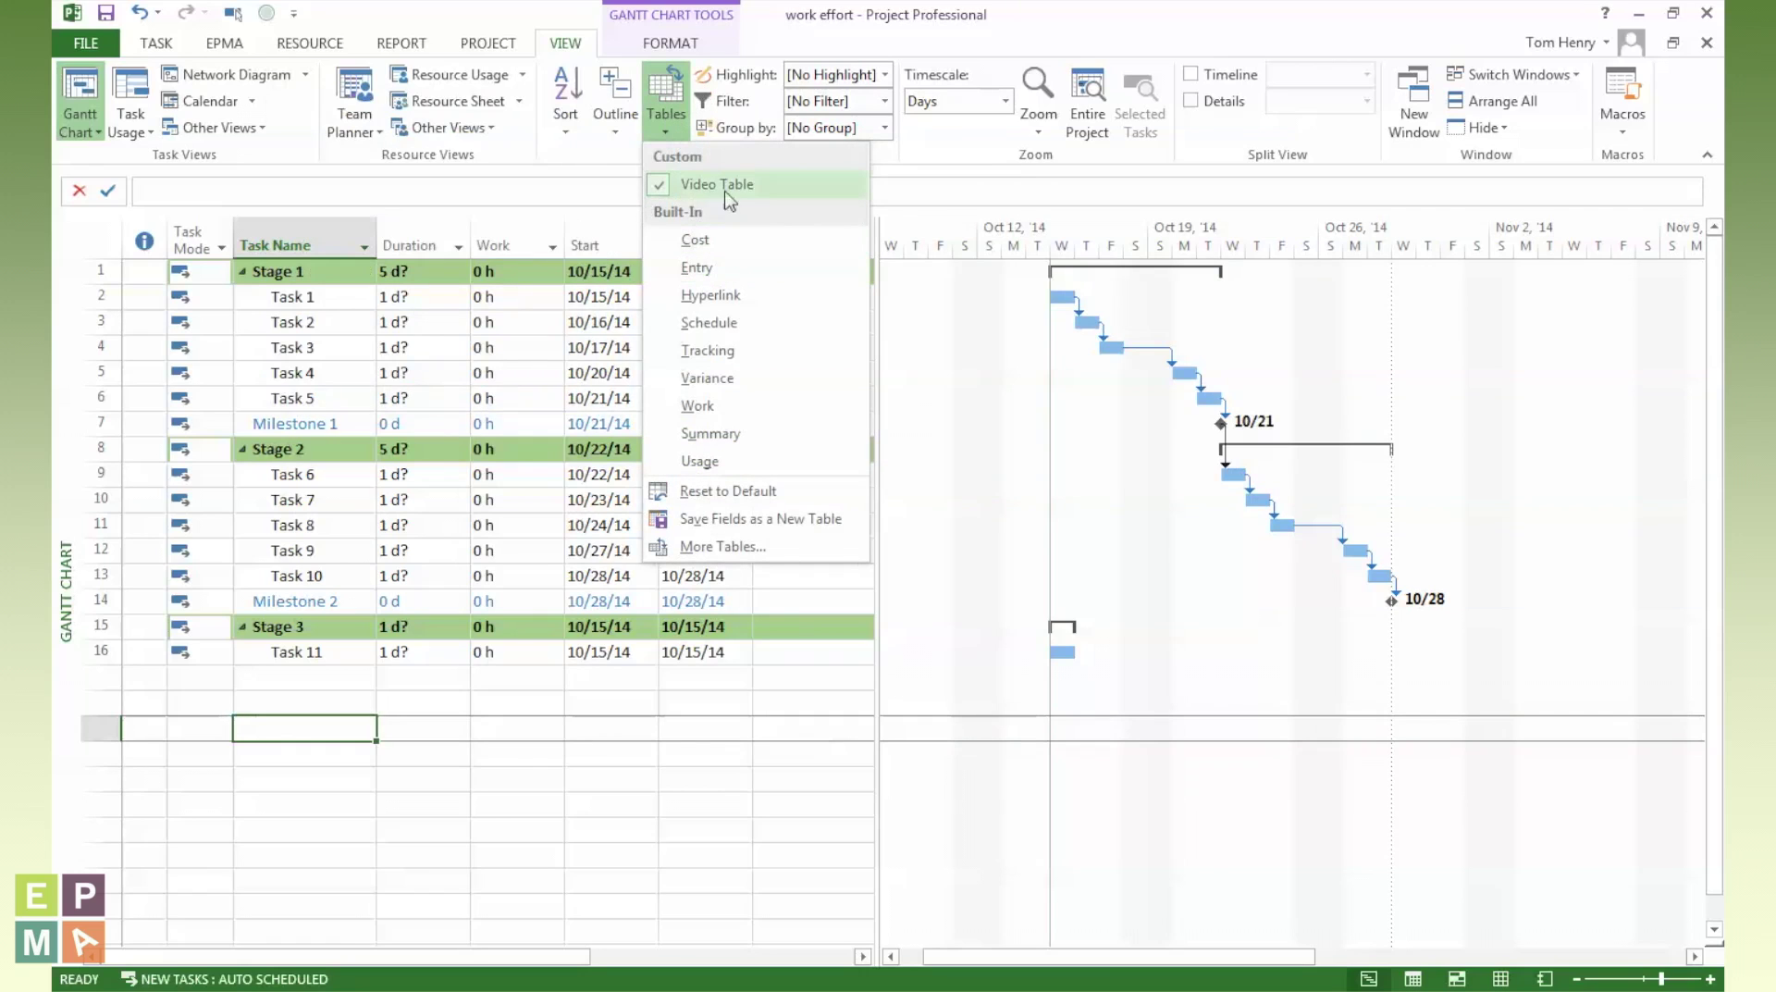
pyautogui.click(550, 421)
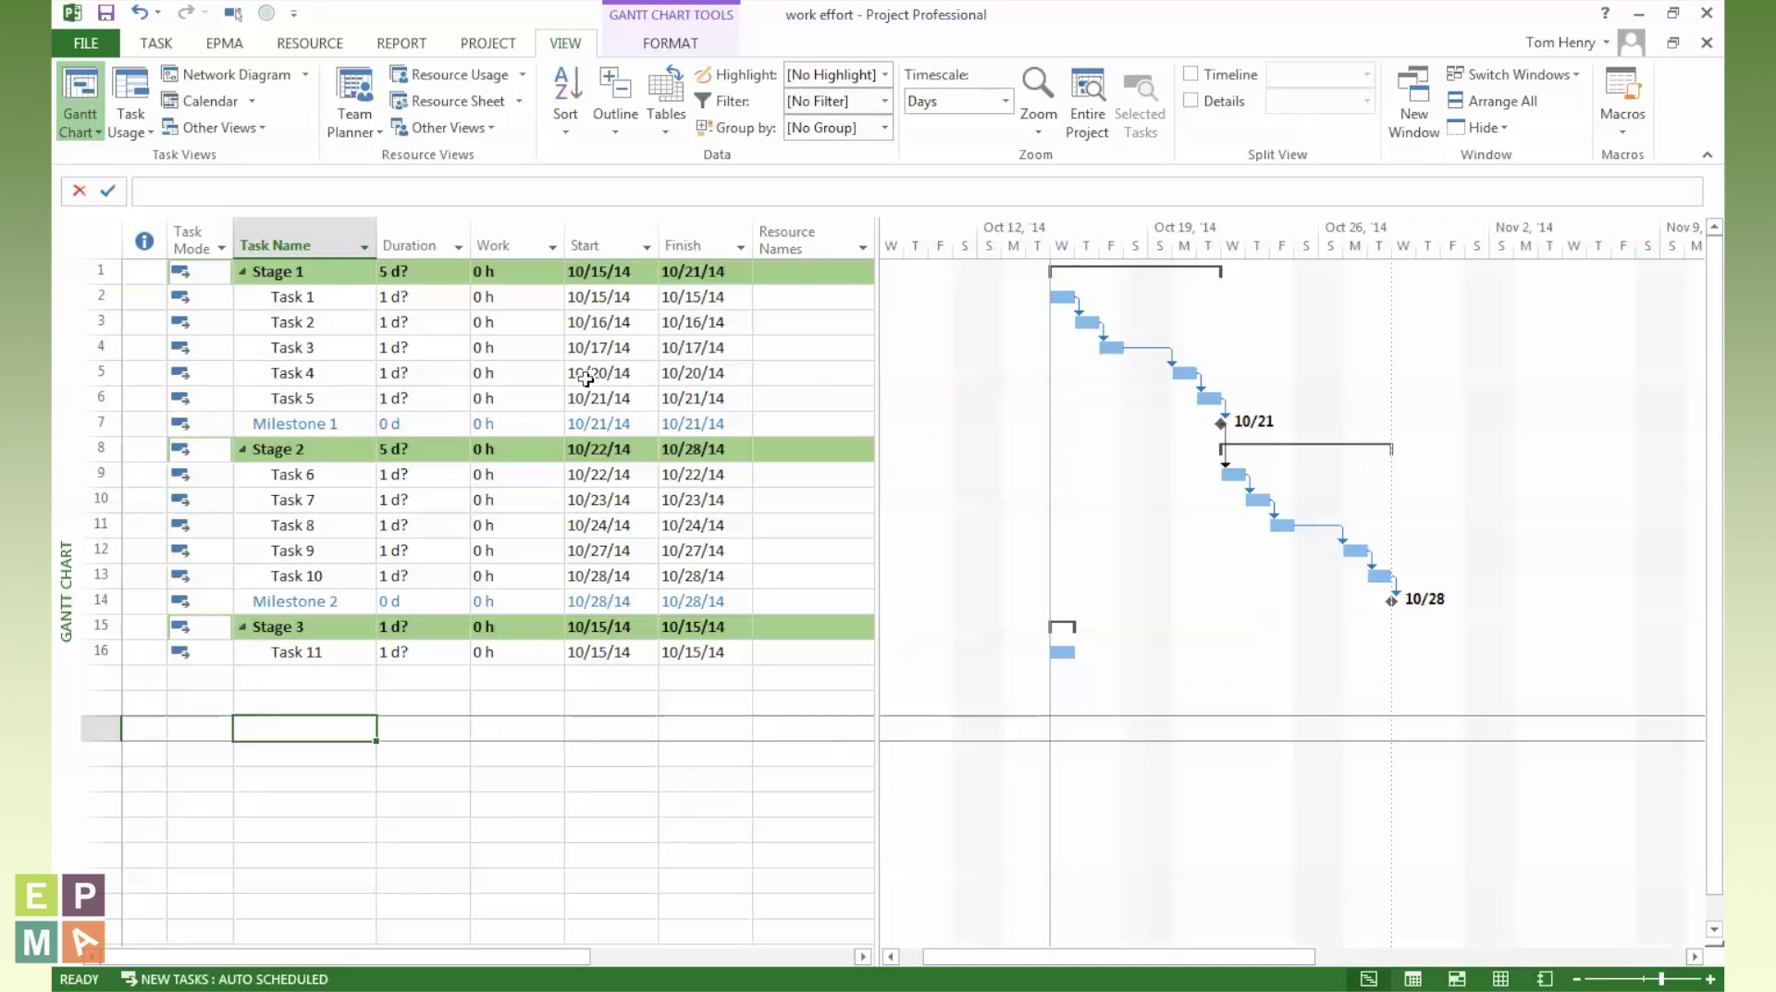
# Step: Review the grouping options available for the Gantt Chart, leaving the tasks ungrouped
pyautogui.click(857, 126)
pyautogui.click(886, 129)
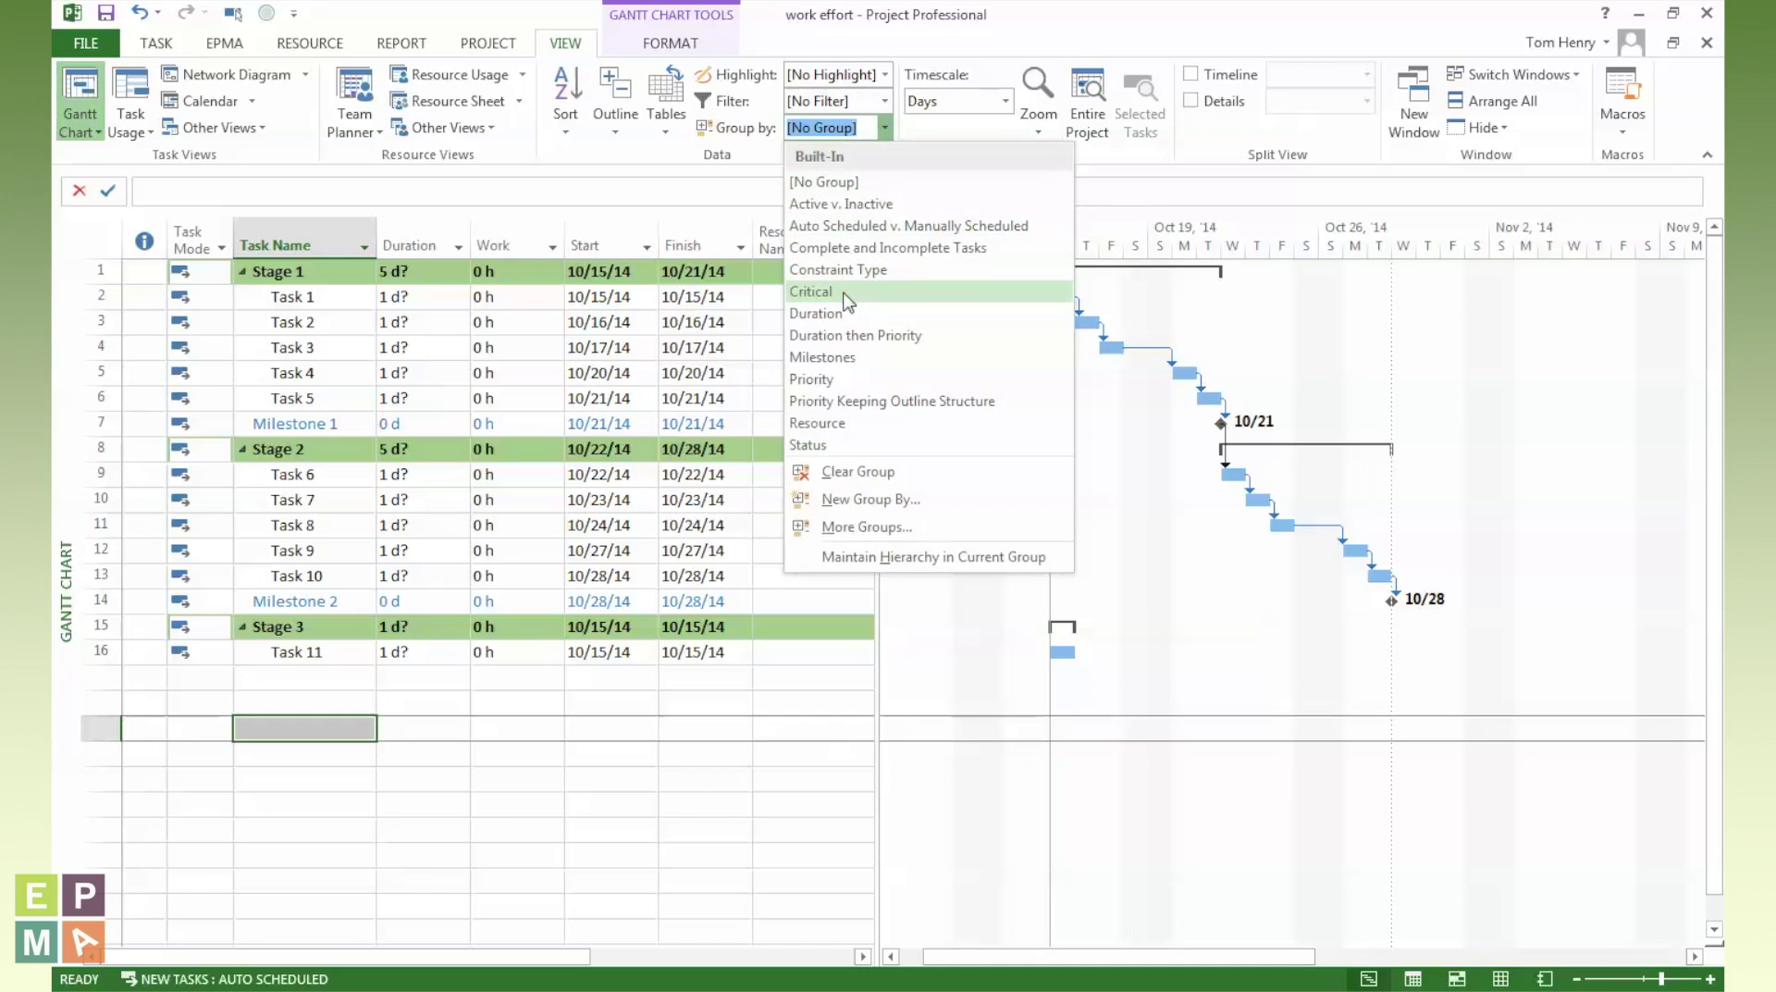
pyautogui.click(460, 361)
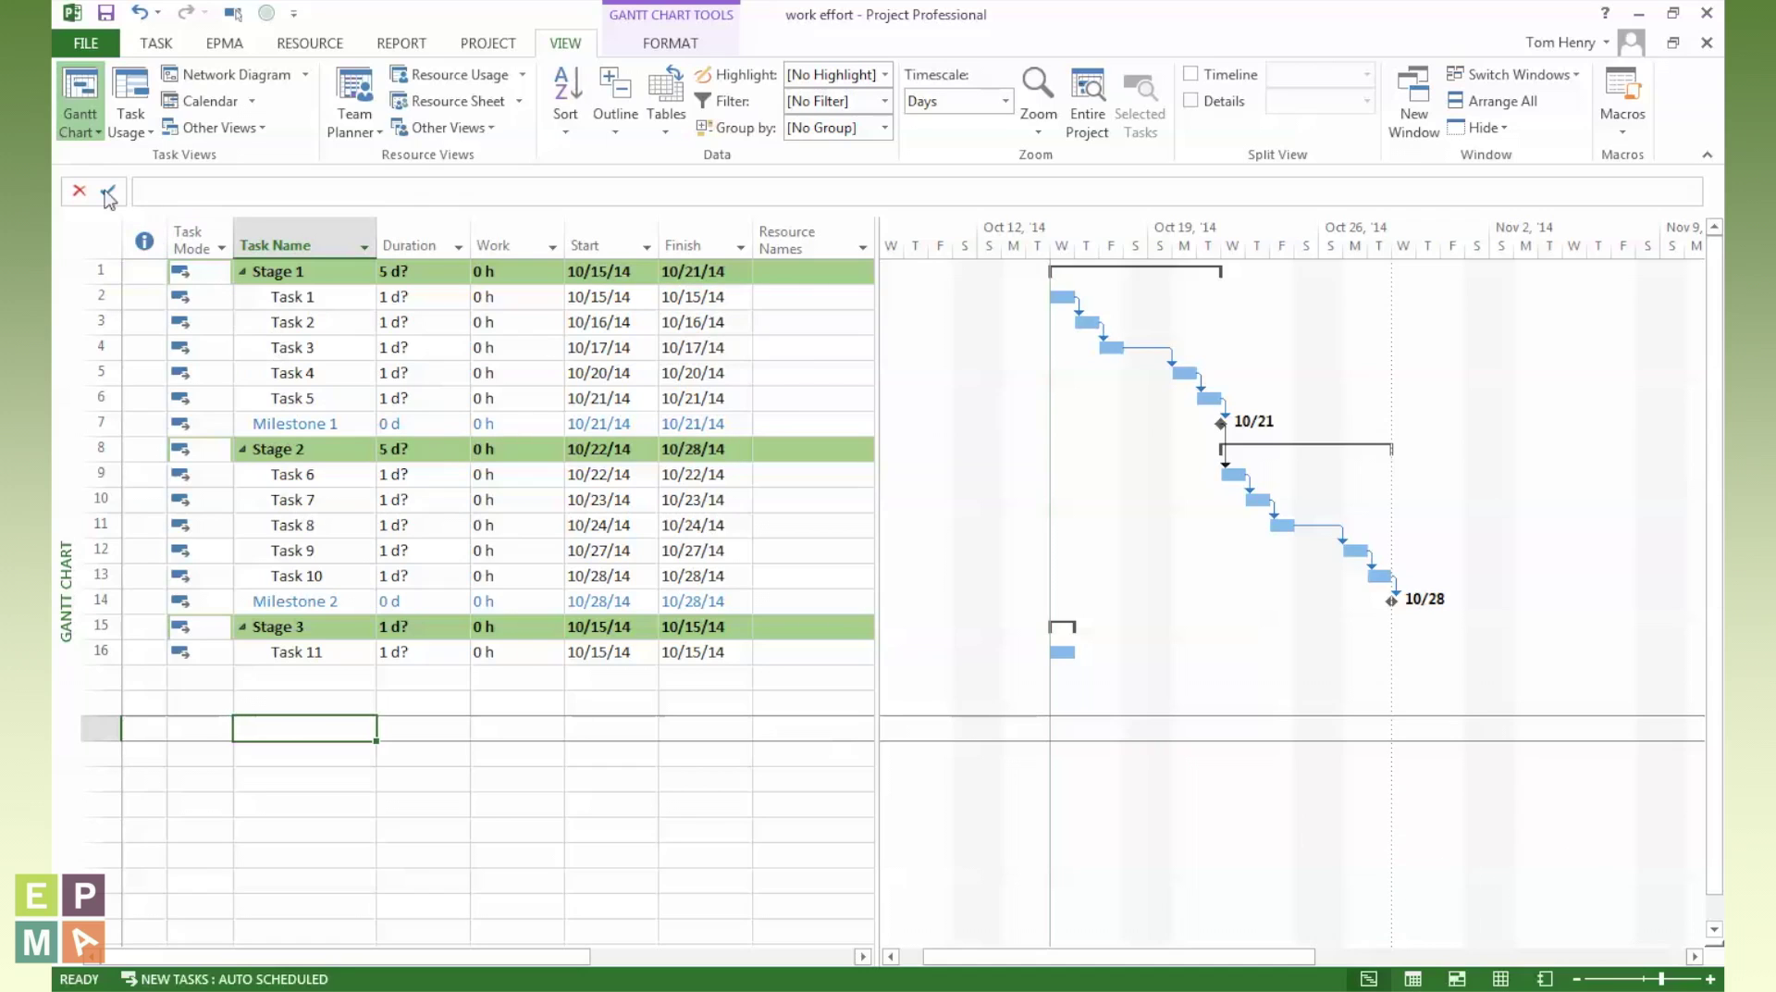
# Step: Copy the Gantt Chart view as a new view named "Video View" that uses the Video Table, and apply it
pyautogui.click(89, 134)
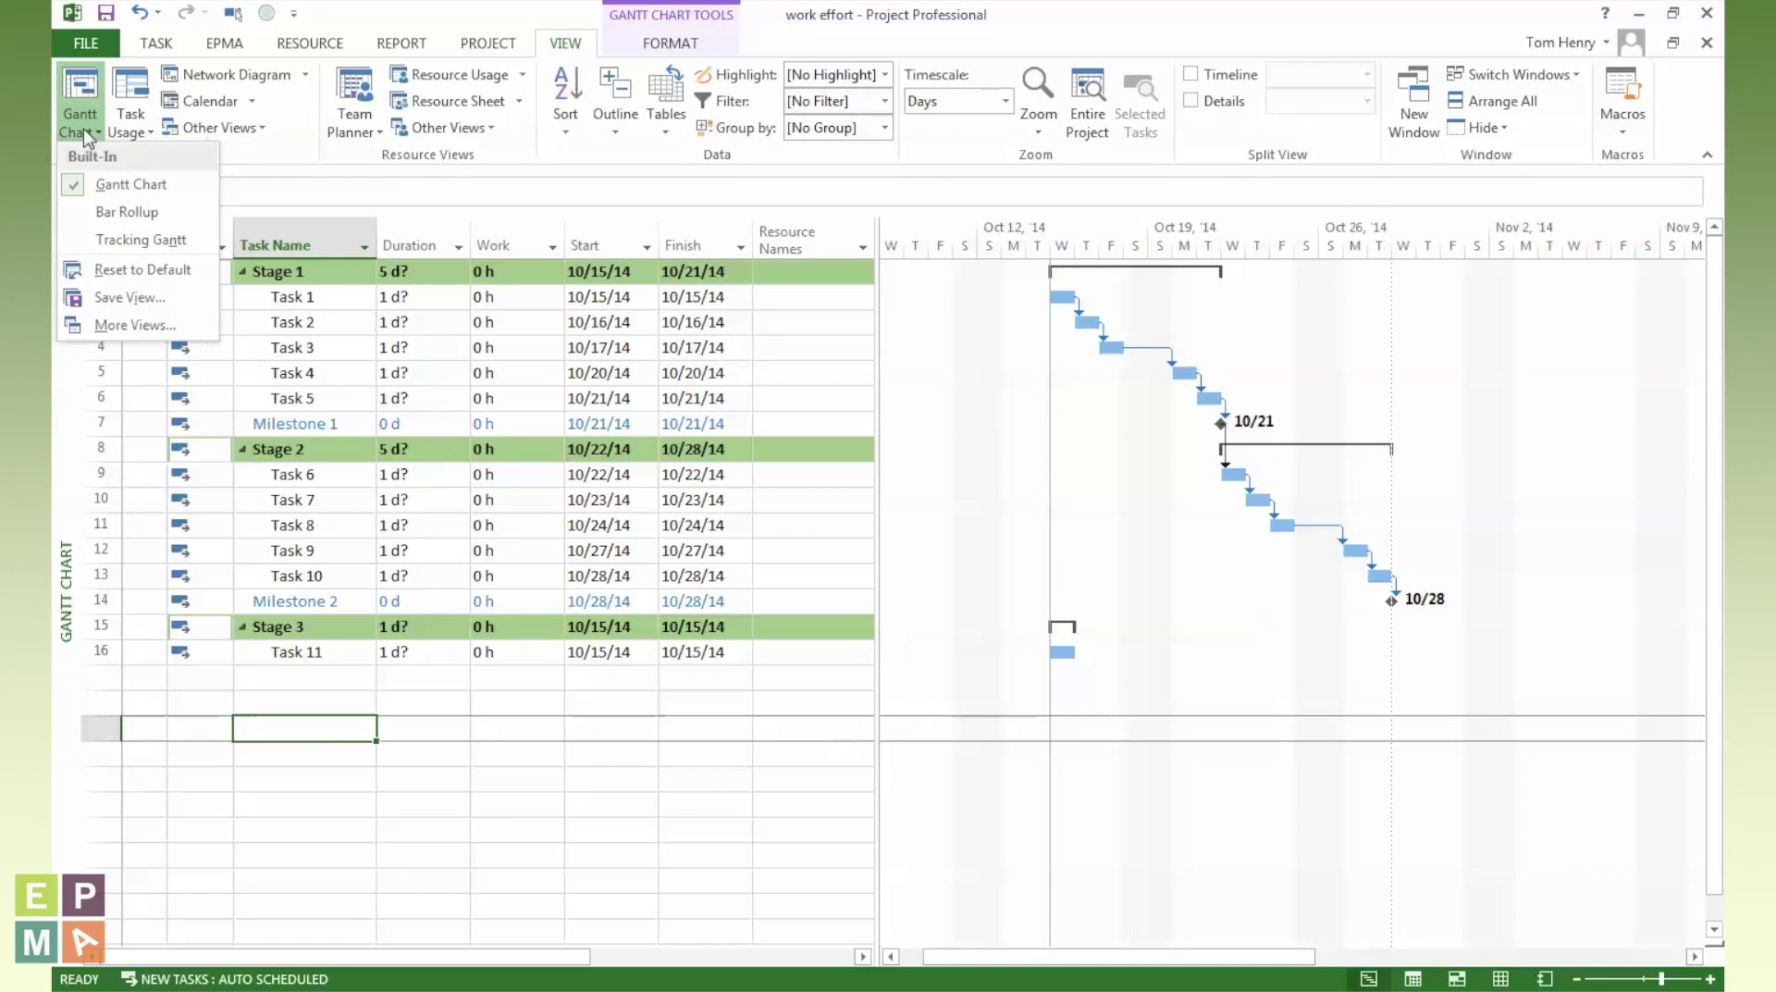
pyautogui.click(144, 331)
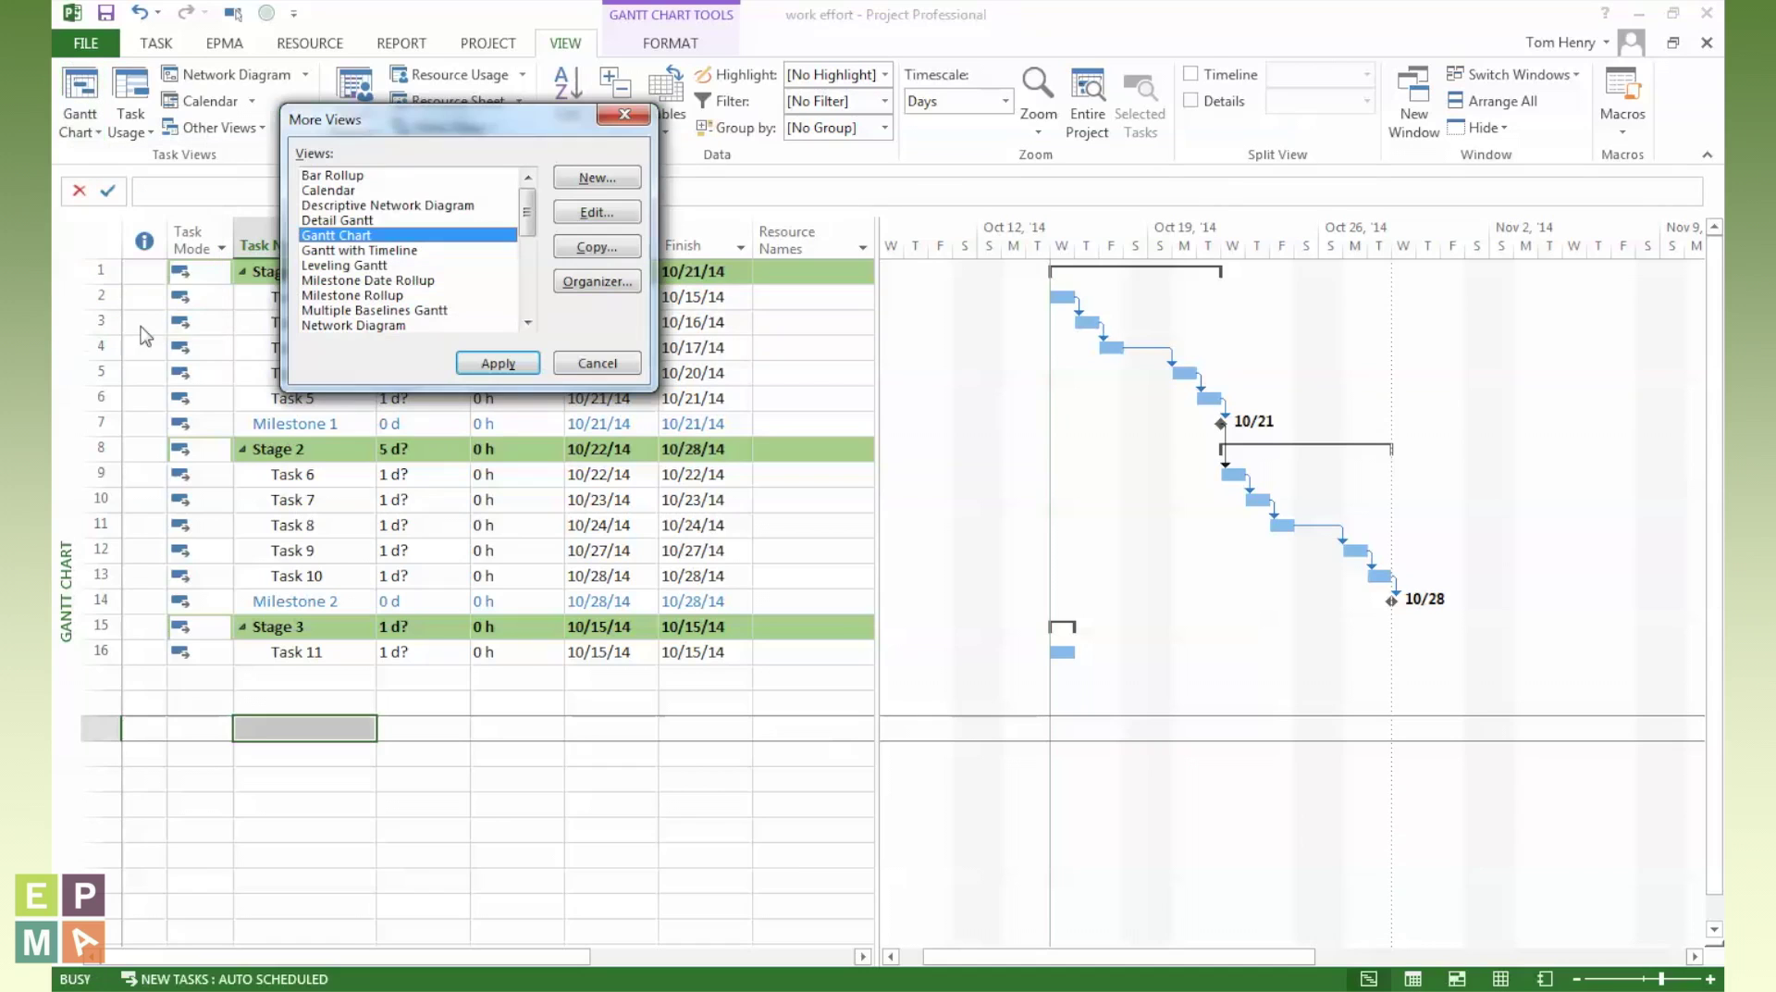
pyautogui.click(596, 247)
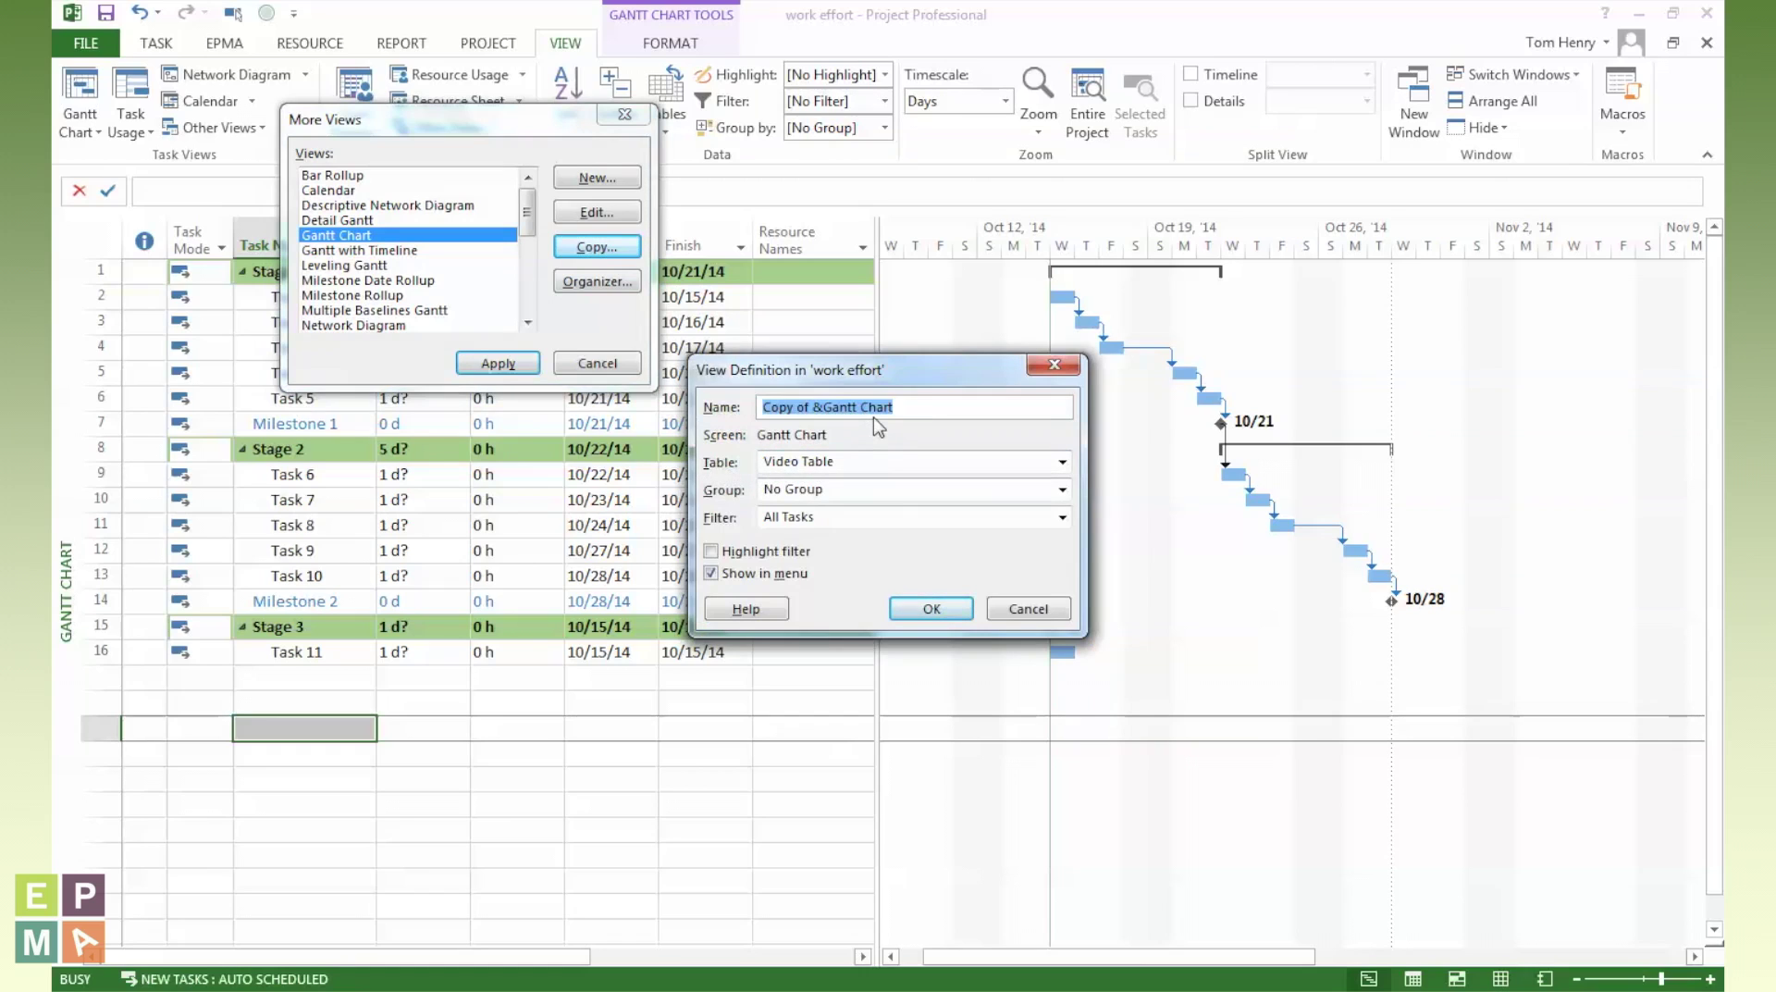
pyautogui.write('Video View')
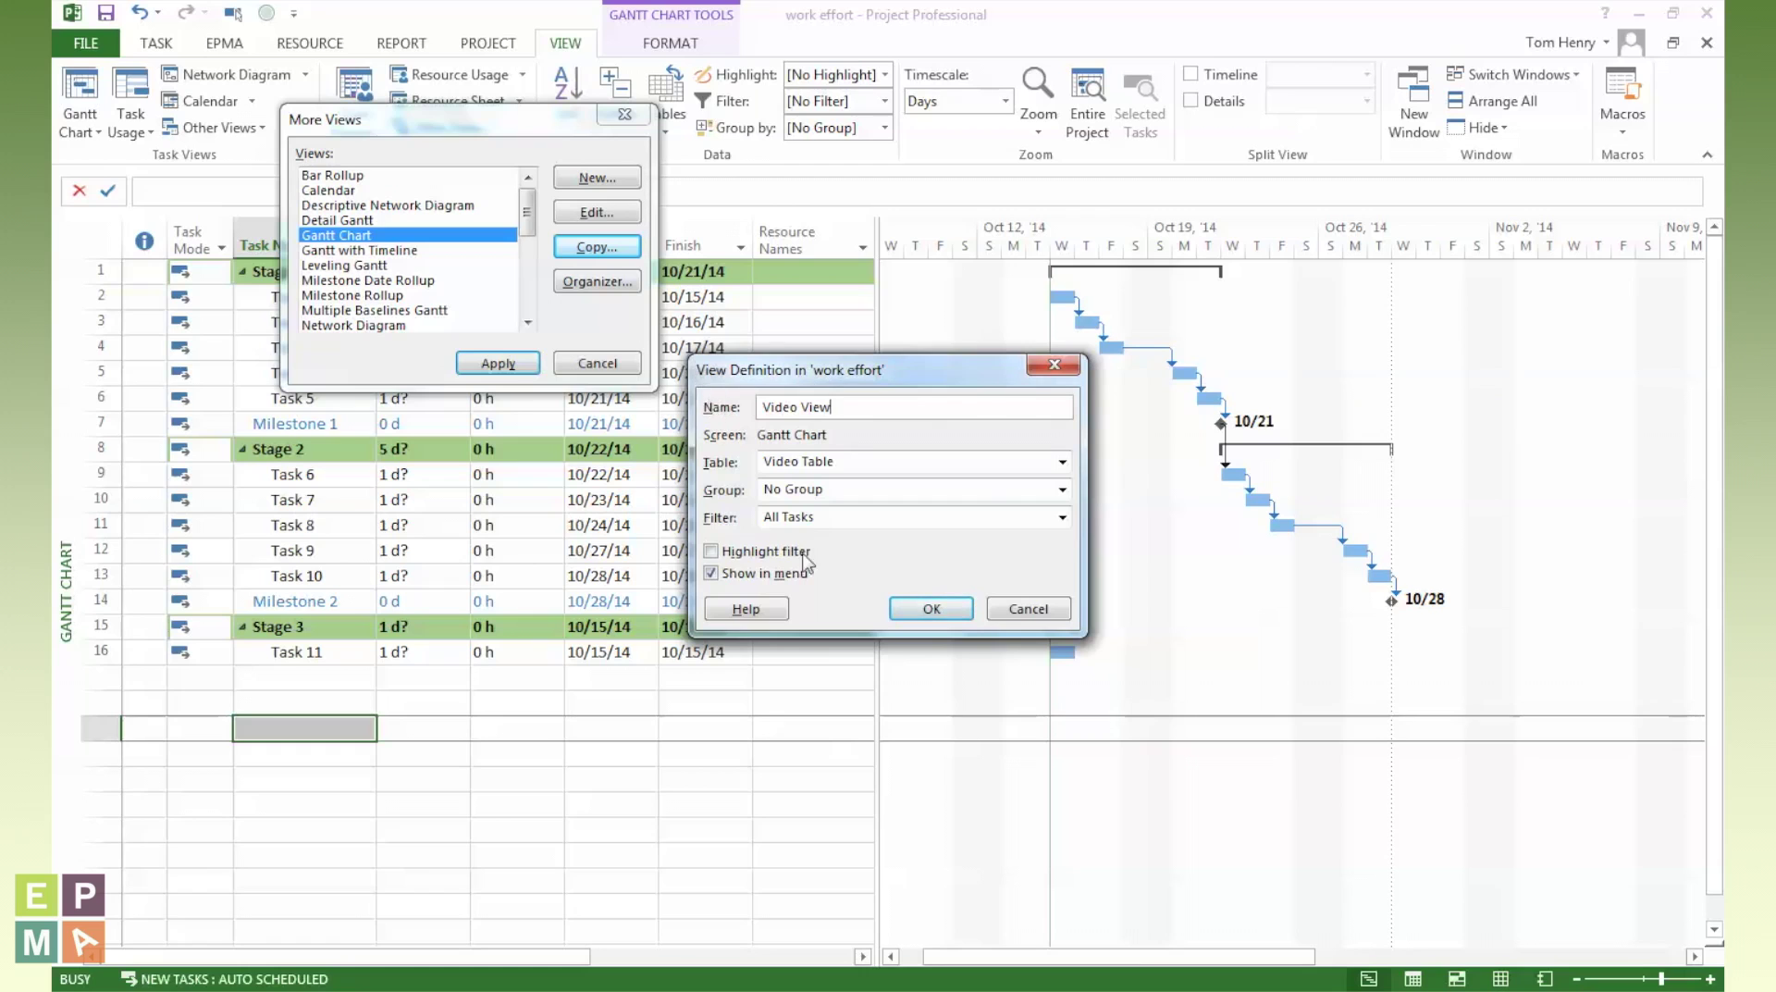
pyautogui.click(953, 615)
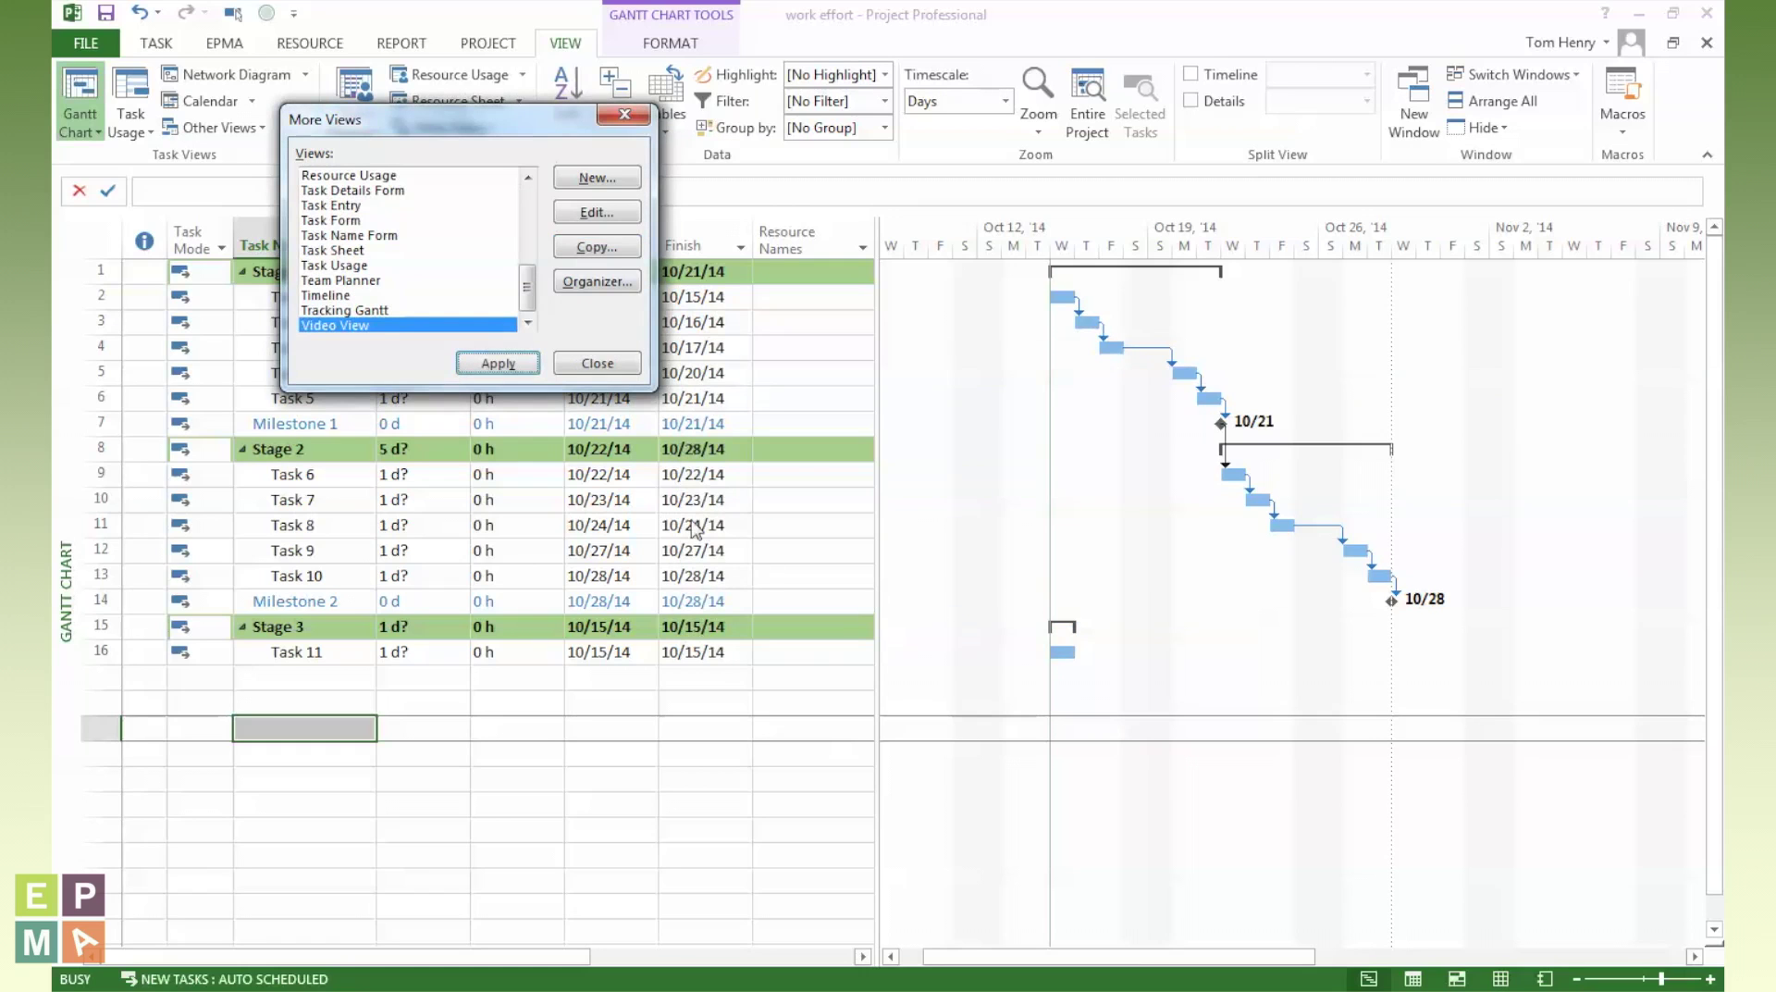
pyautogui.click(497, 363)
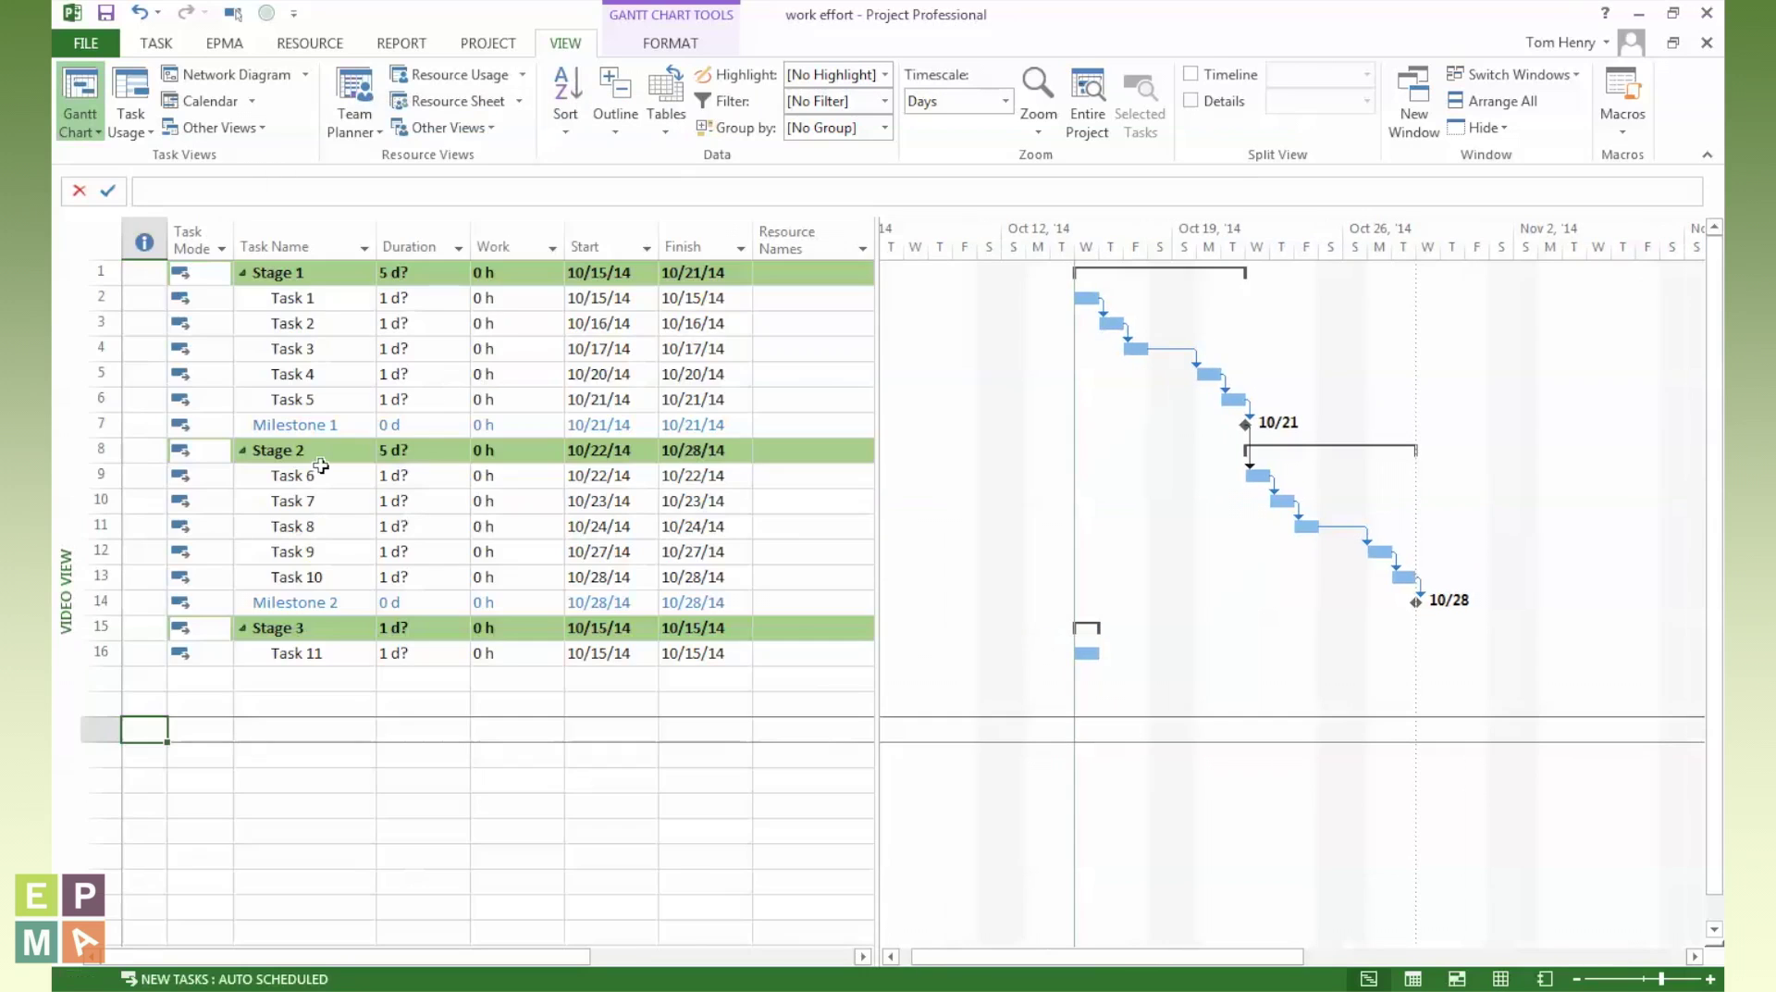